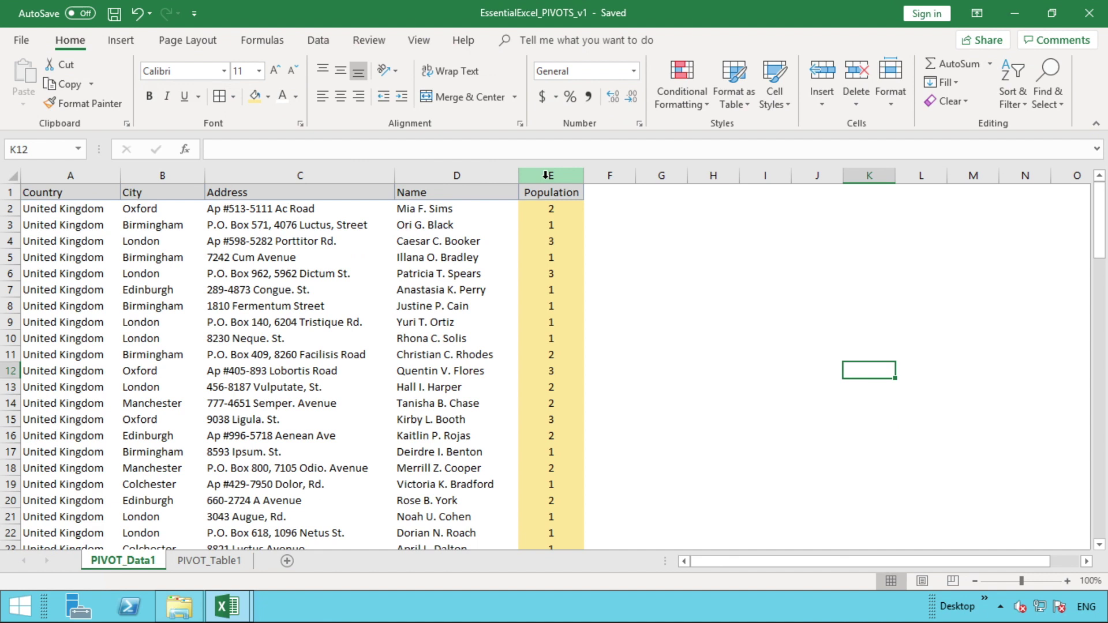
Step: Check the names and populations in D2–E4, then go to the PIVOT_Table1 sheet
left_click(563, 221)
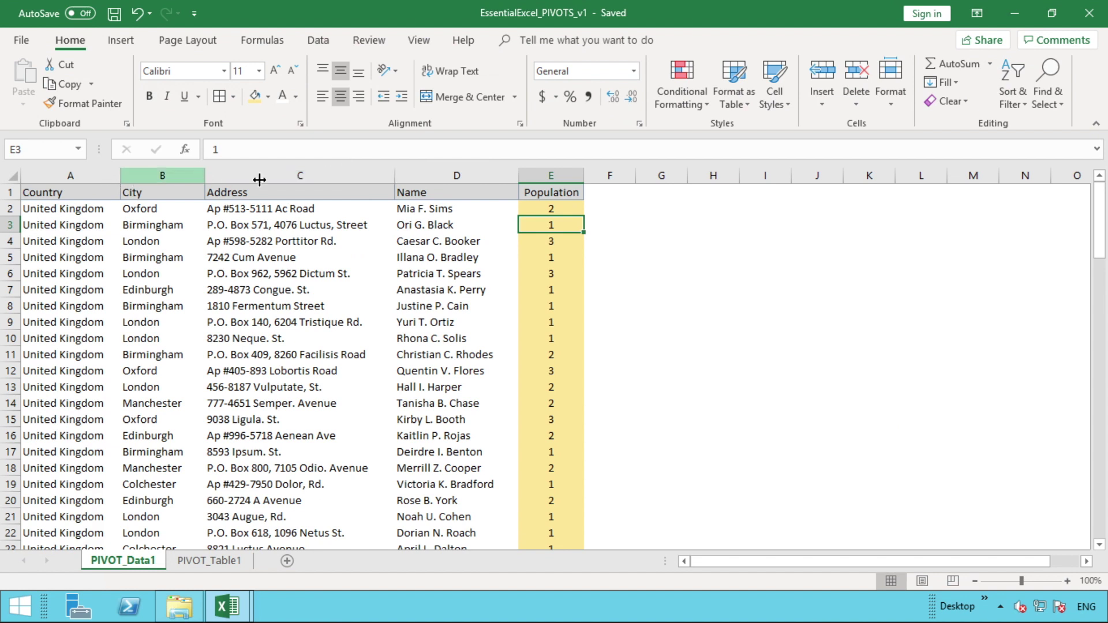
left_click(475, 173)
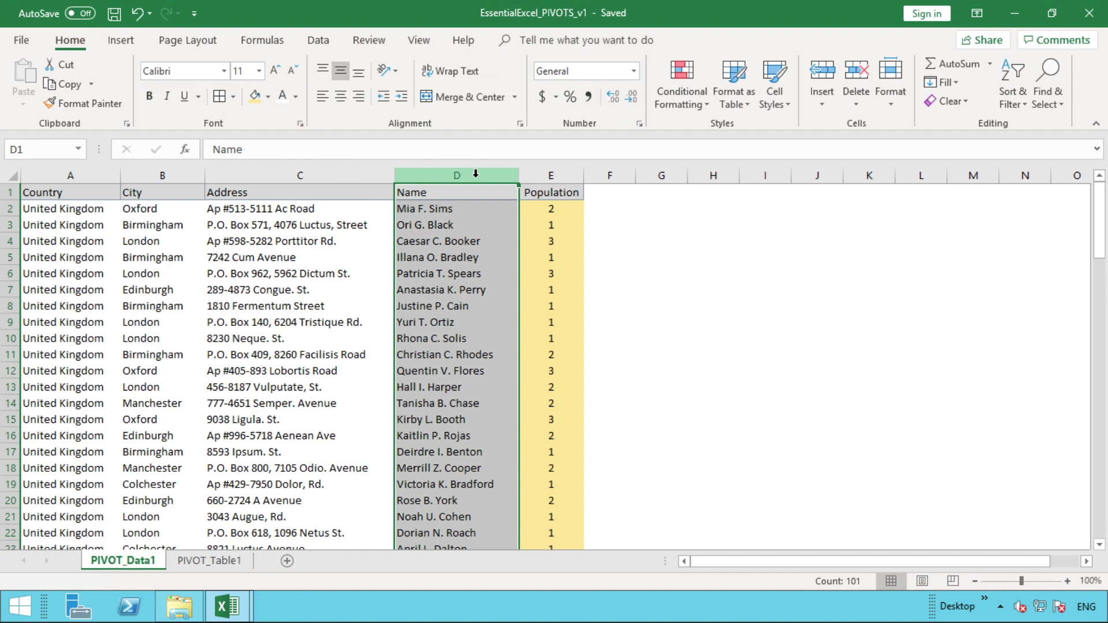
left_click(569, 220)
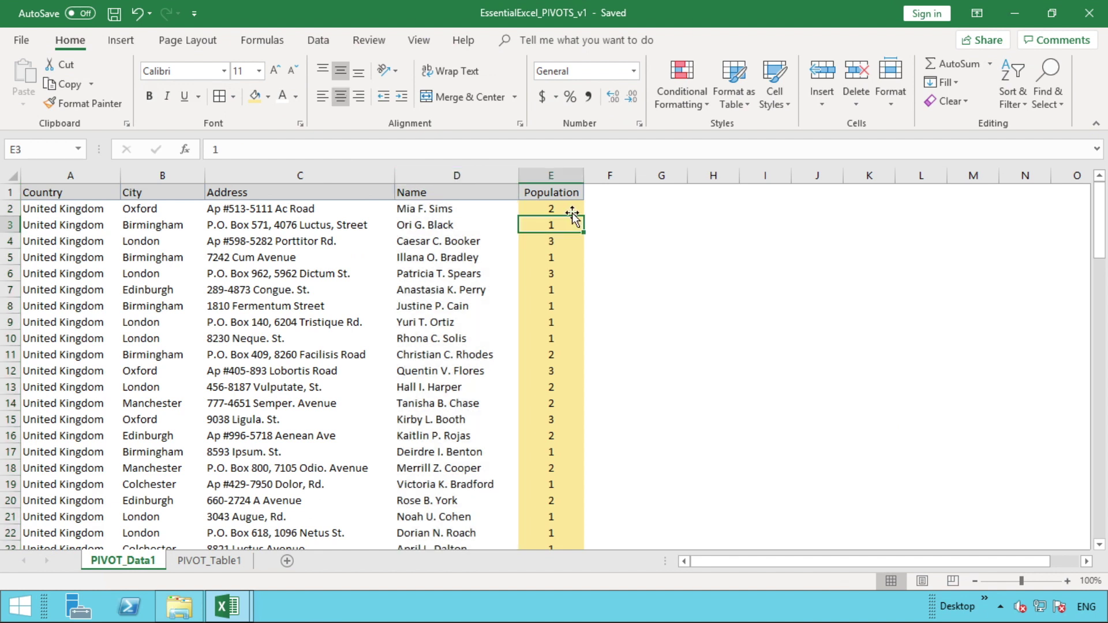
left_click(473, 209)
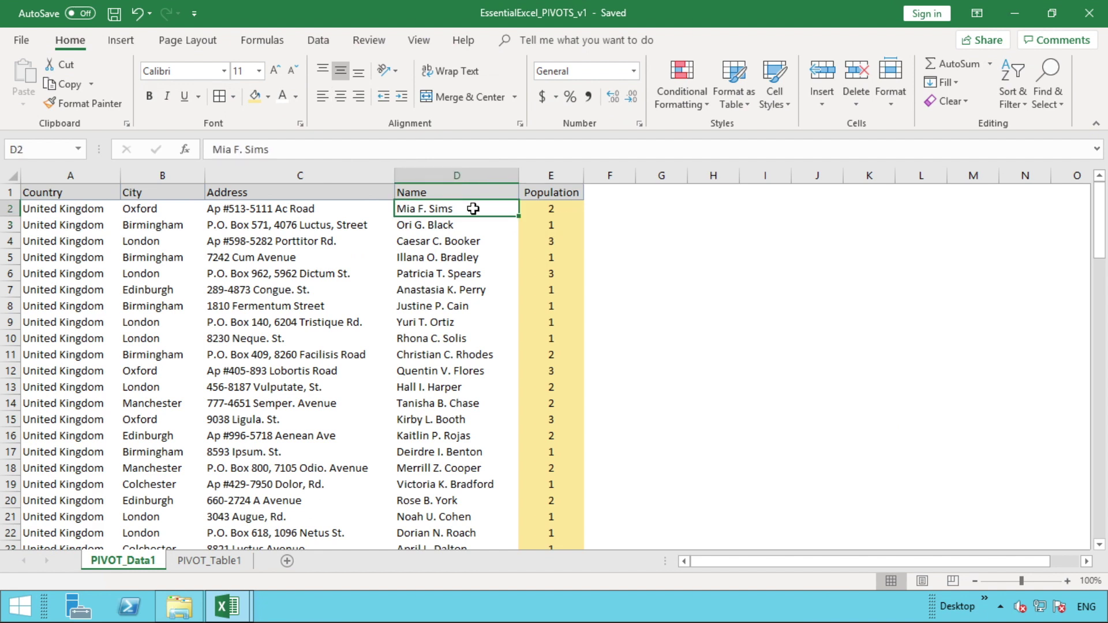
left_click(560, 208)
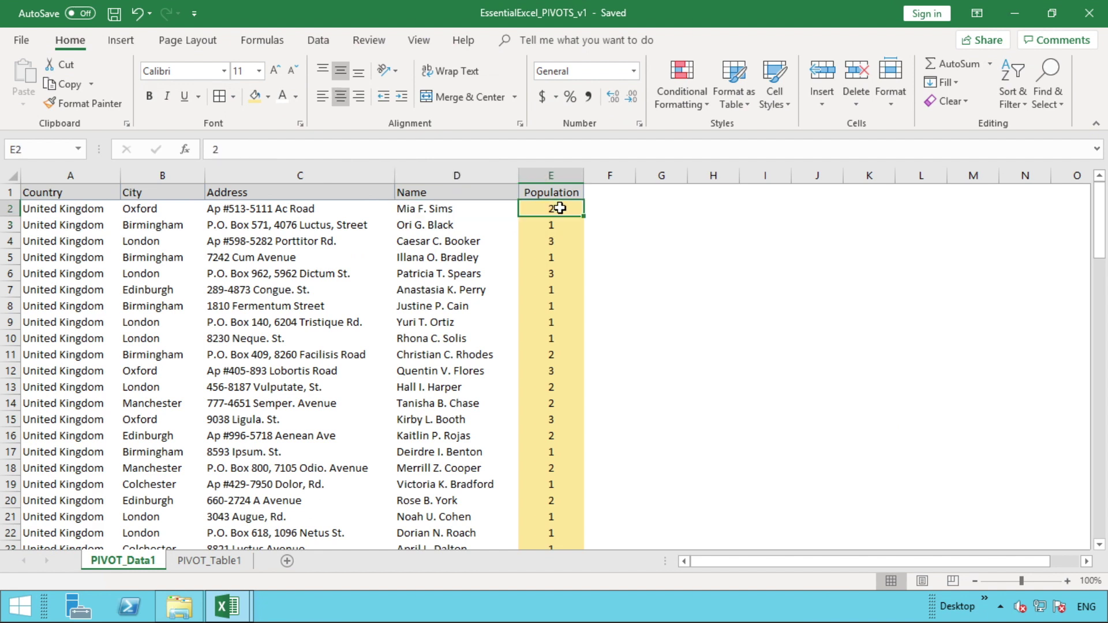
left_click(494, 241)
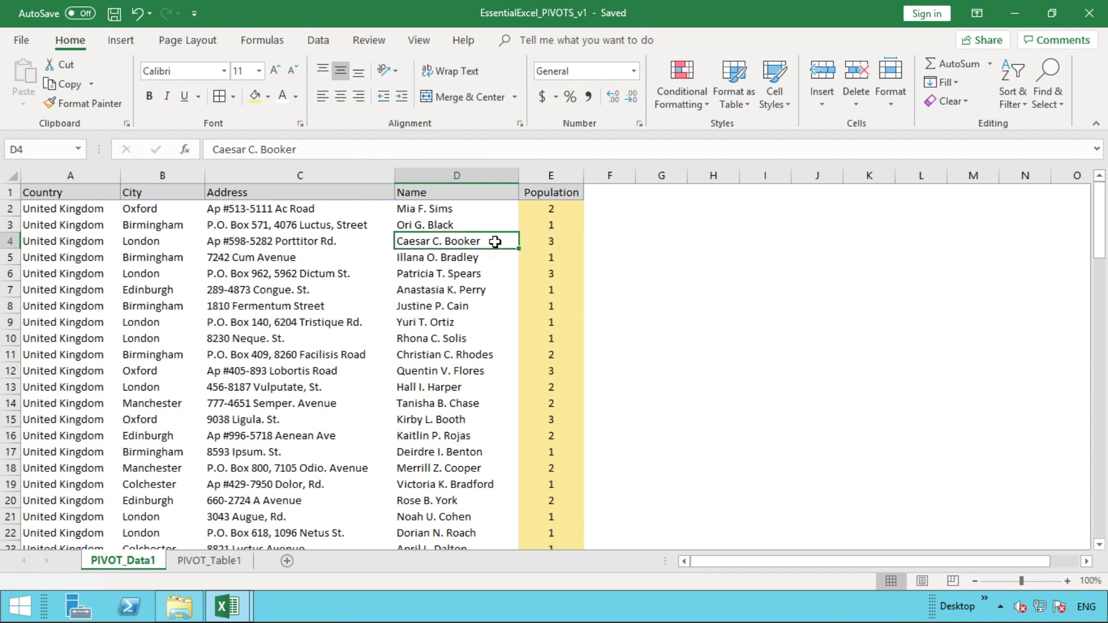
left_click(566, 242)
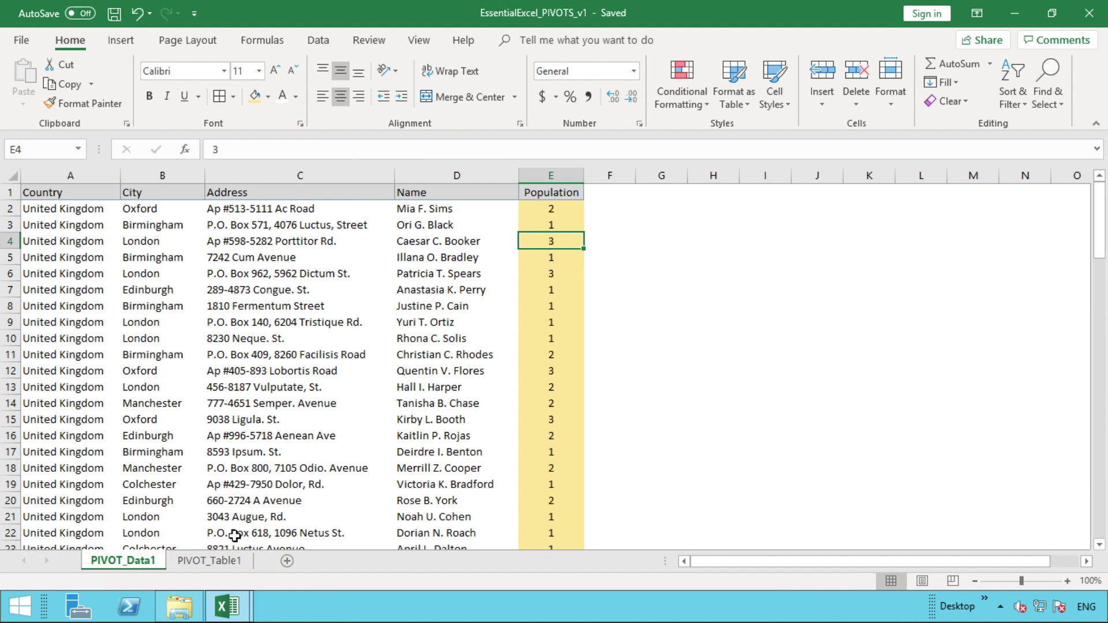
left_click(213, 562)
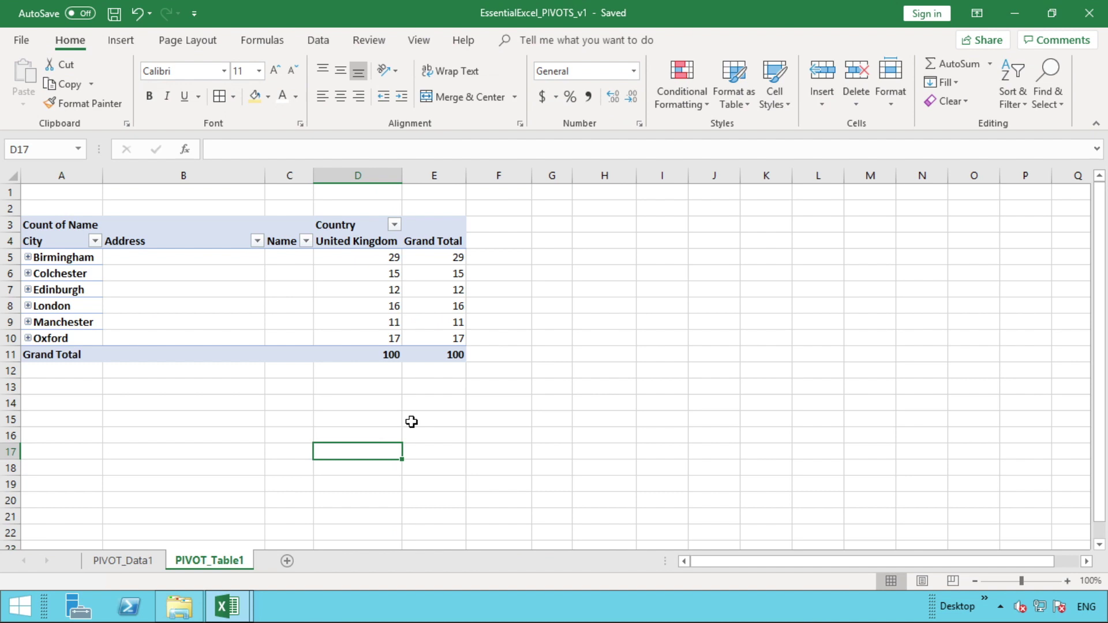
Step: Select a cell in the city name-count pivot so its Country, City, Address and Name fields appear
left_click(395, 368)
left_click(390, 348)
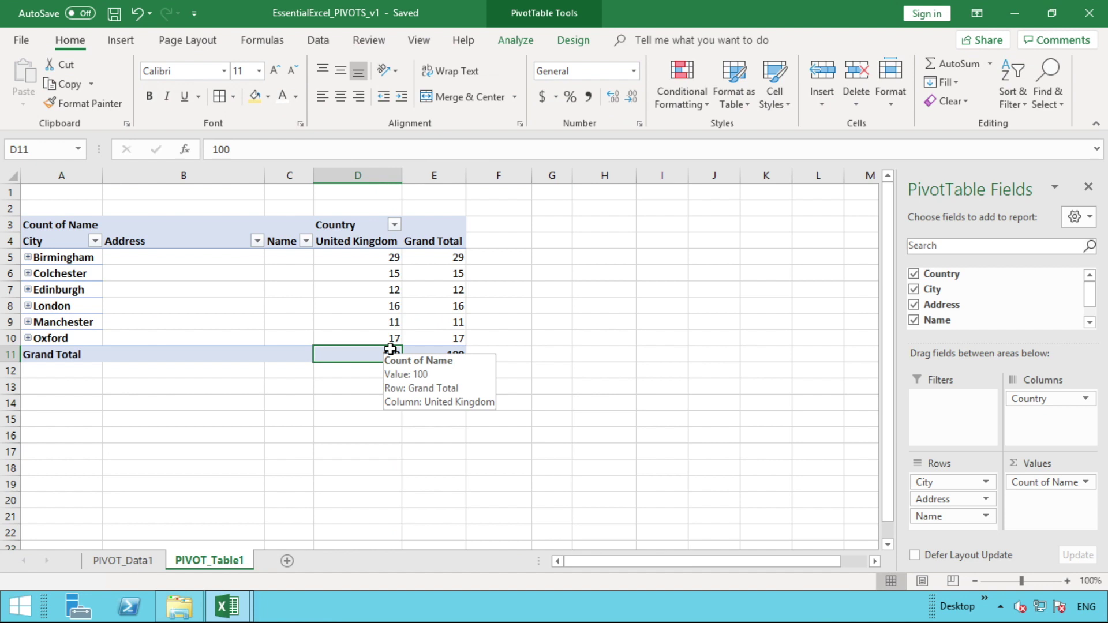
Step: Remove Country from the pivot's Columns area, leaving a single Count of Name column
left_click(370, 255)
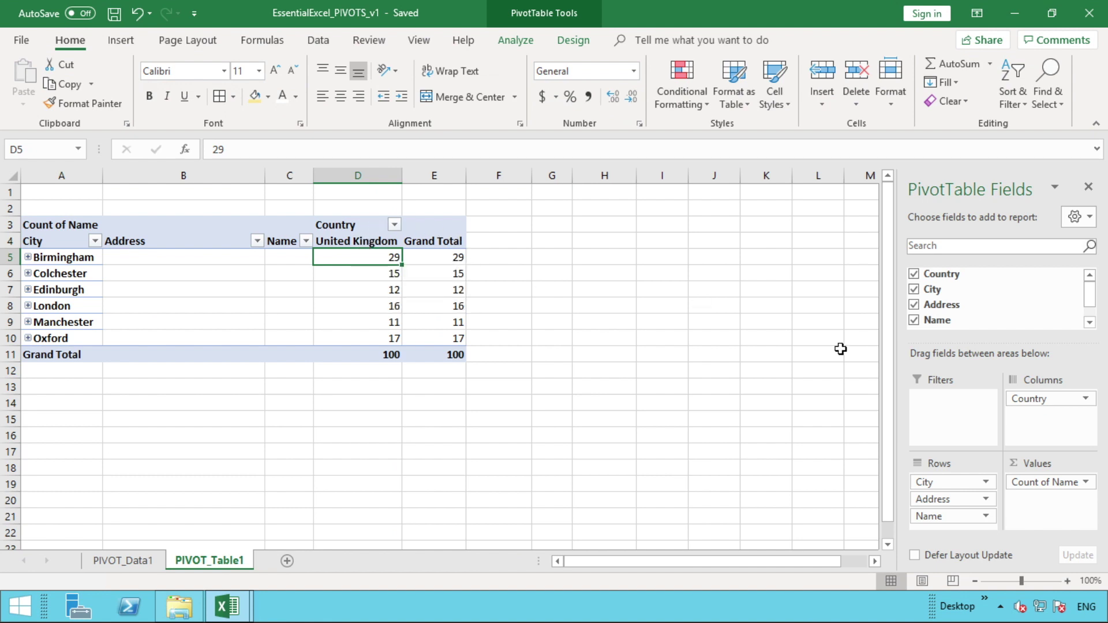
left_click(1027, 399)
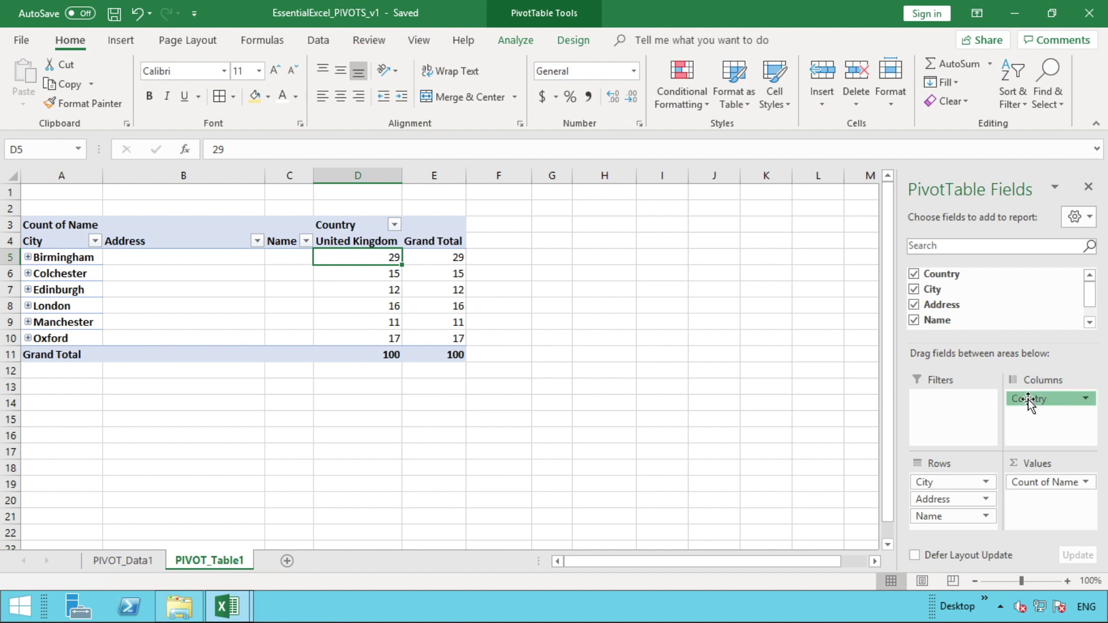
left_click_drag(1027, 399, 979, 295)
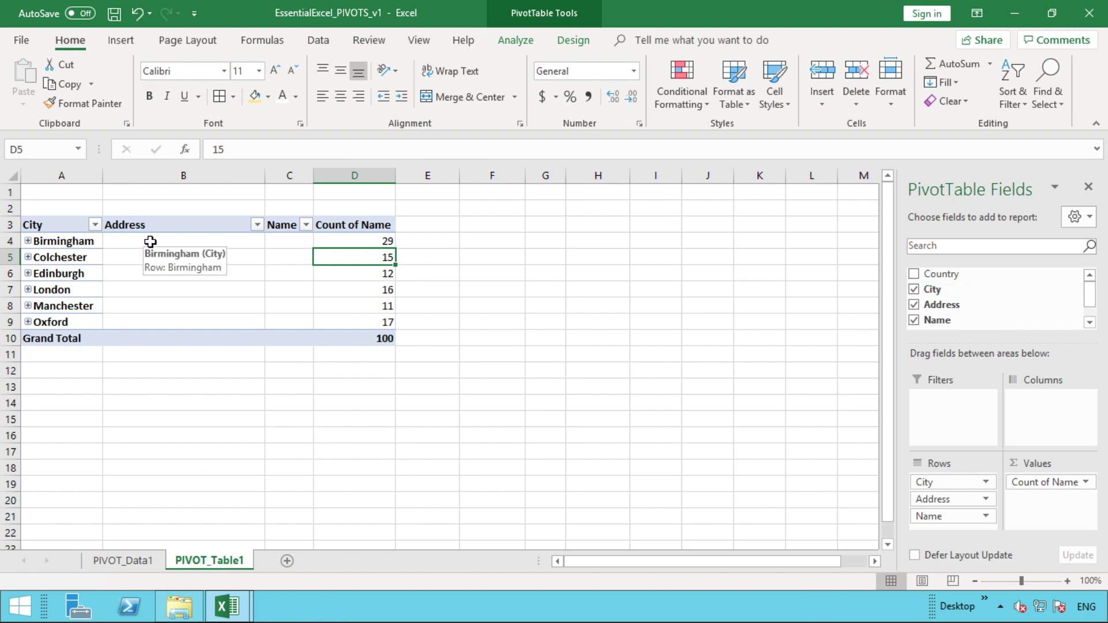
Step: Expand Birmingham and 1810 Fermentum Street to show the address's name with a count of 1
left_click(27, 241)
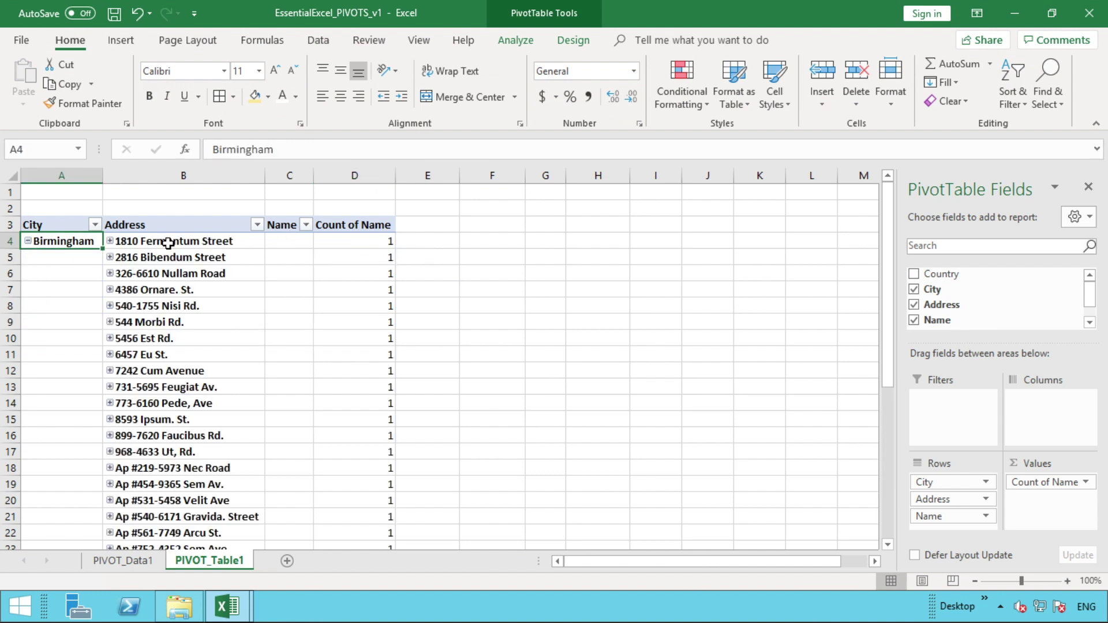
left_click(109, 241)
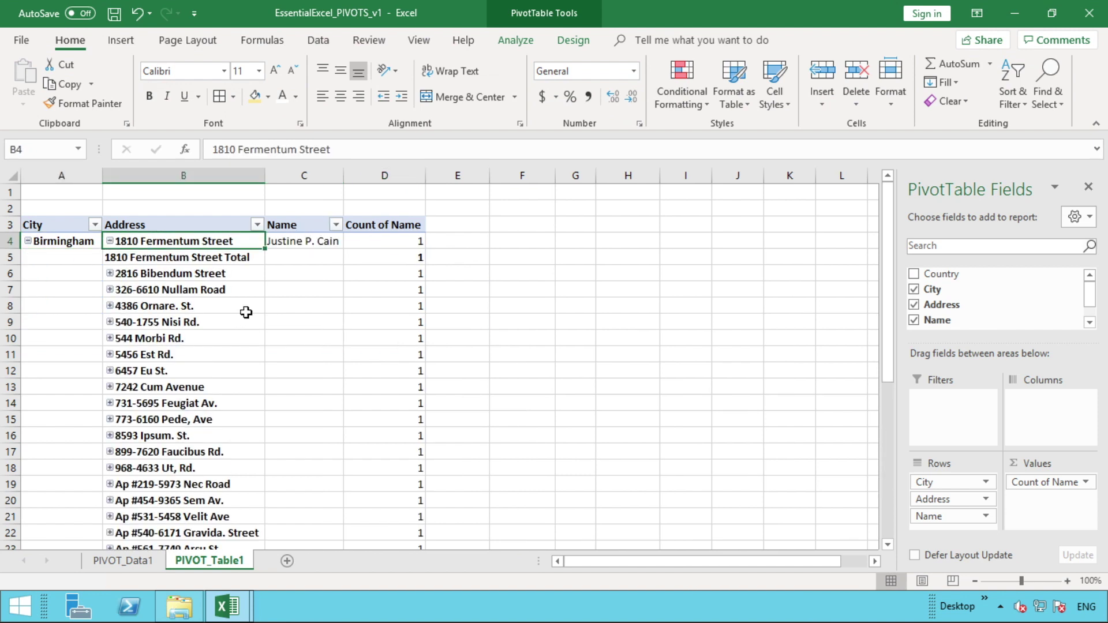
left_click(393, 242)
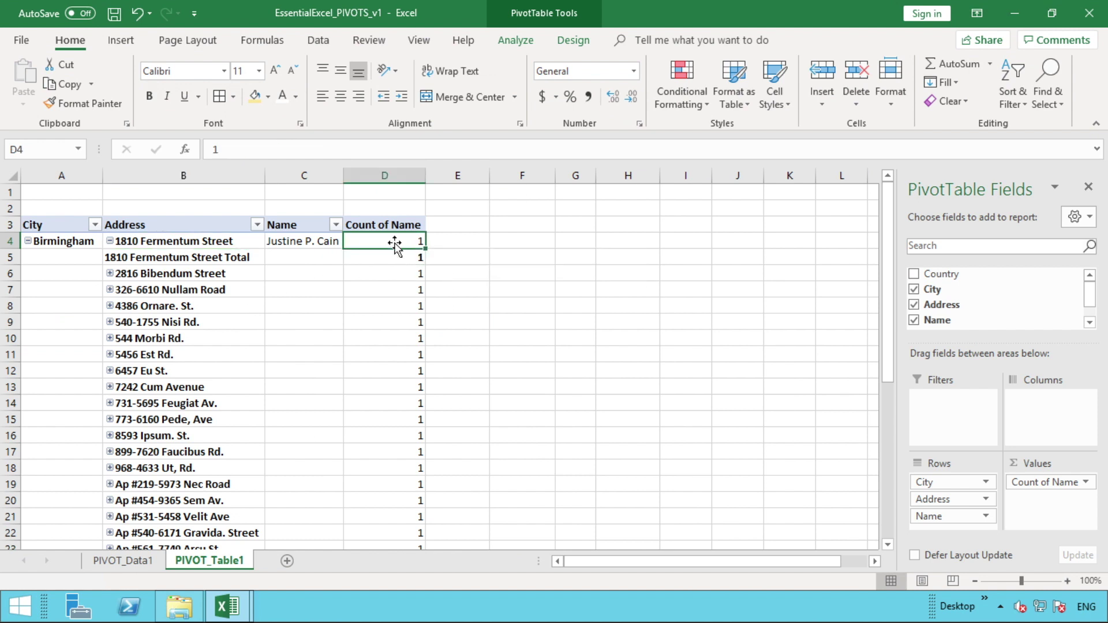
mouse_move(391, 256)
left_click(1089, 322)
left_click(1090, 323)
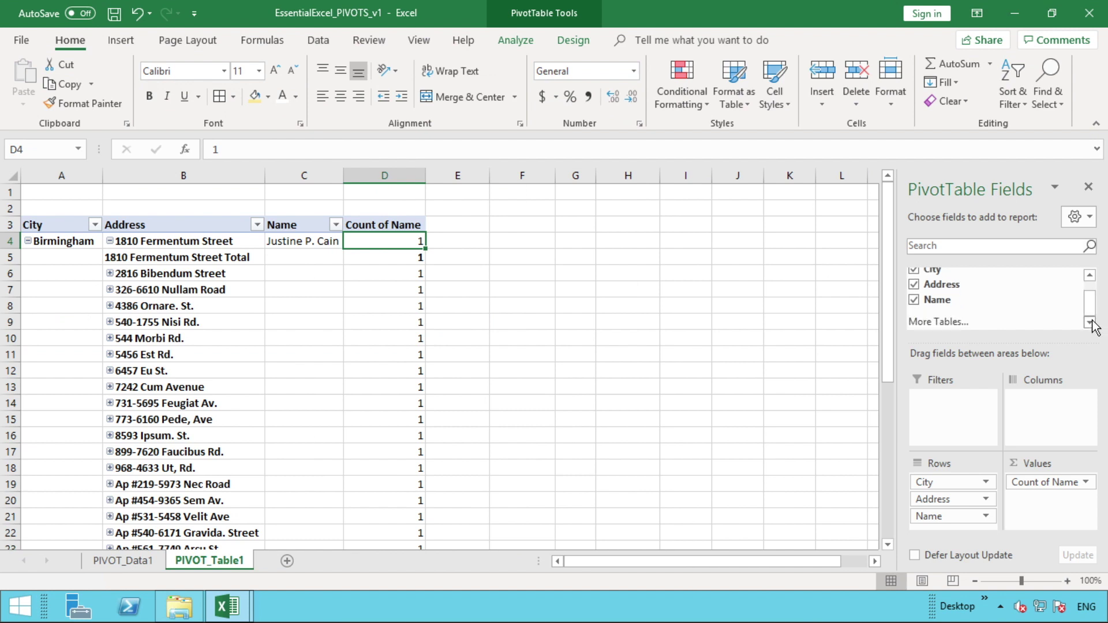
Step: Change the pivot's source range to PIVOT_Data1!$A$1:$E$101 to include Population
left_click(551, 16)
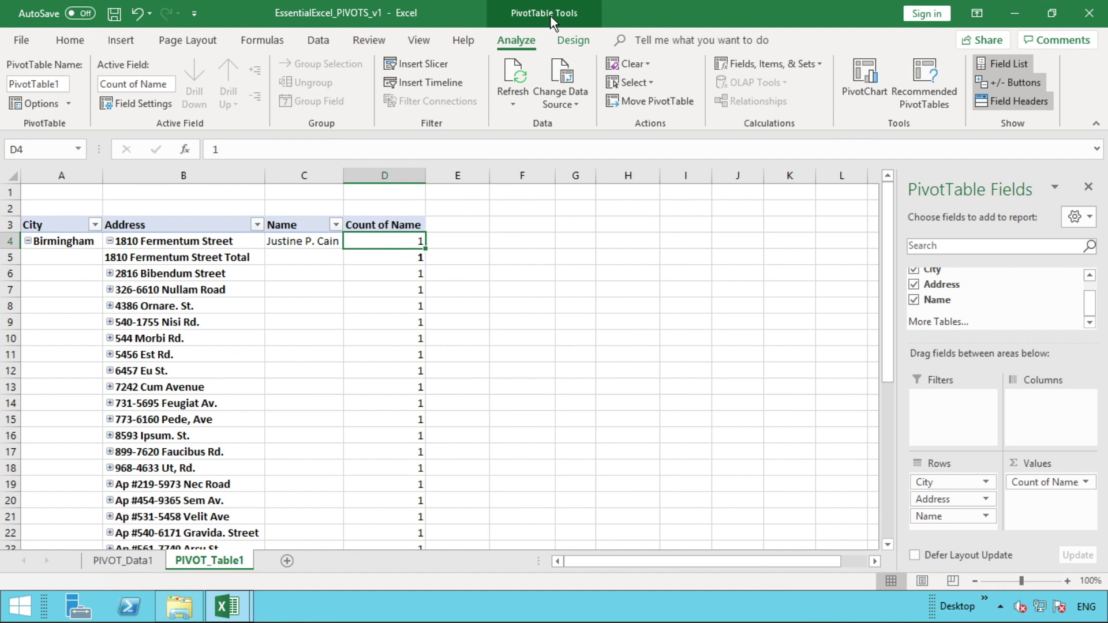
left_click(562, 80)
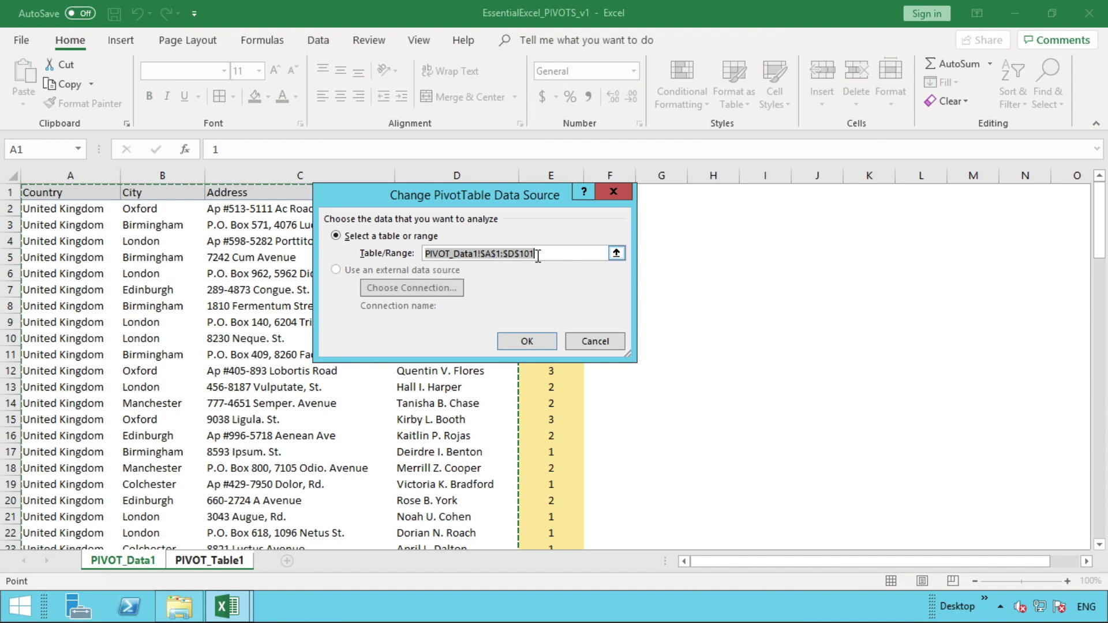
left_click_drag(532, 195, 902, 182)
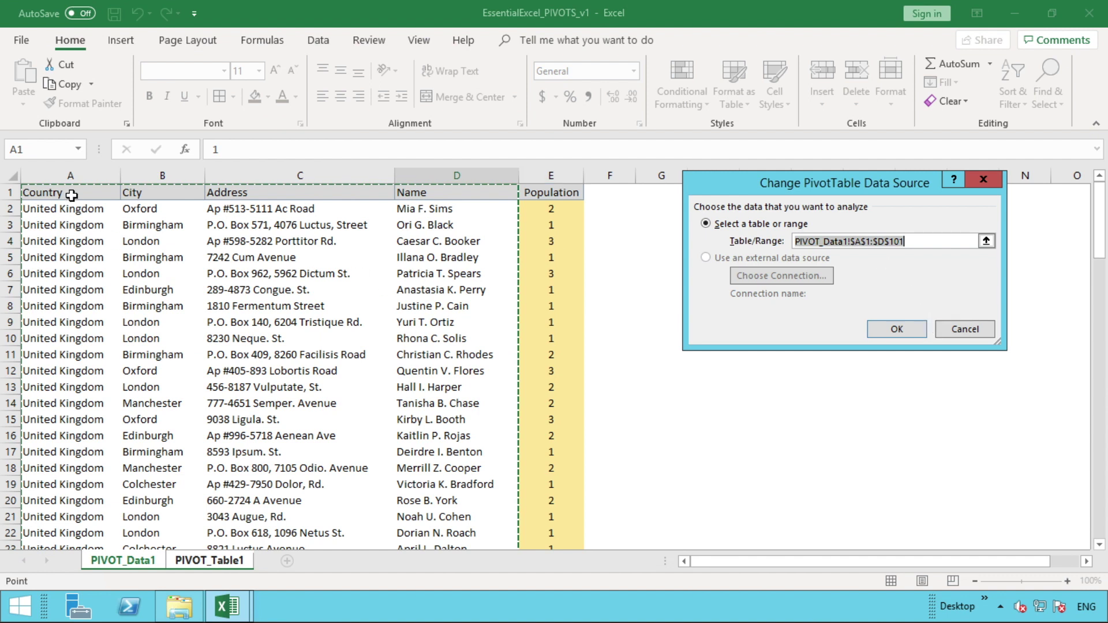
left_click(885, 241)
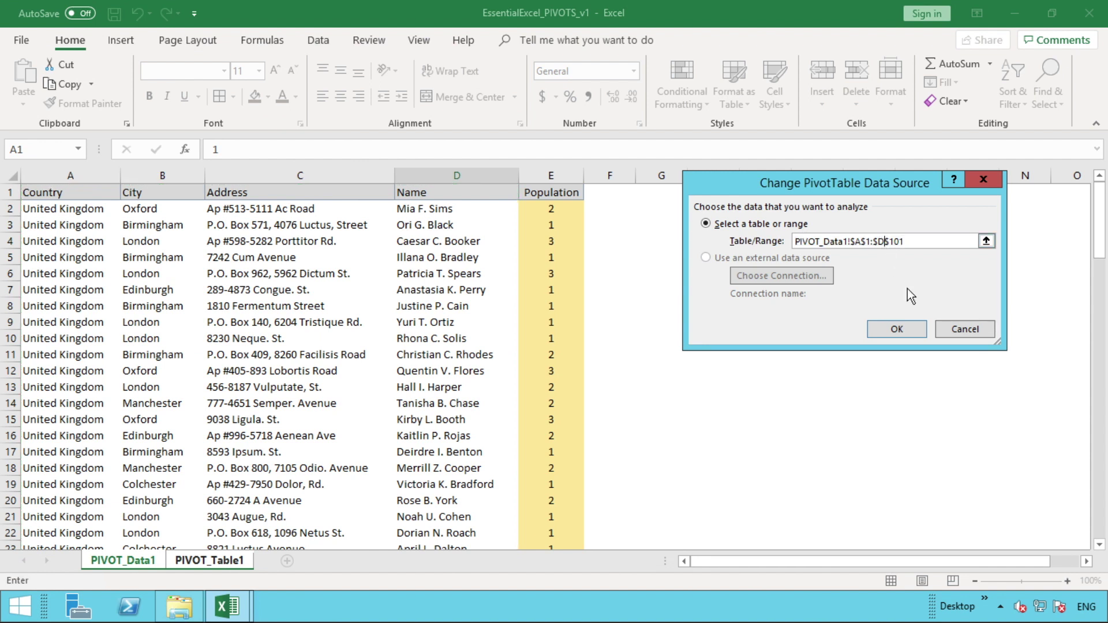
key("BackSpace")
type("E")
Step: Apply the widened range and replace Count of Name with Sum of Population in the values
left_click(898, 326)
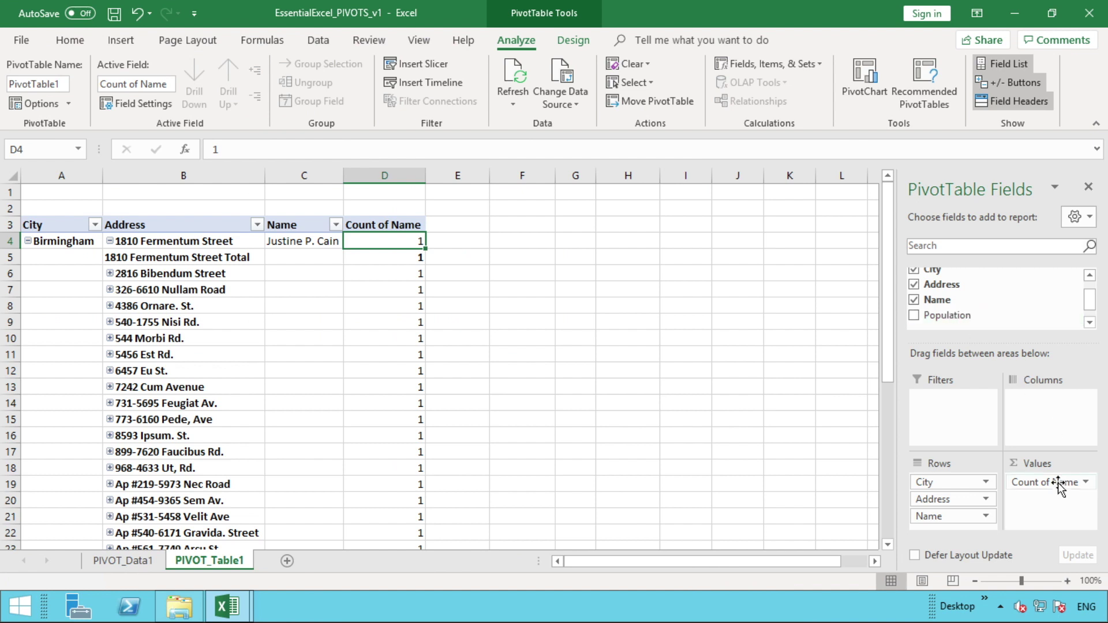
left_click_drag(1058, 482, 1003, 316)
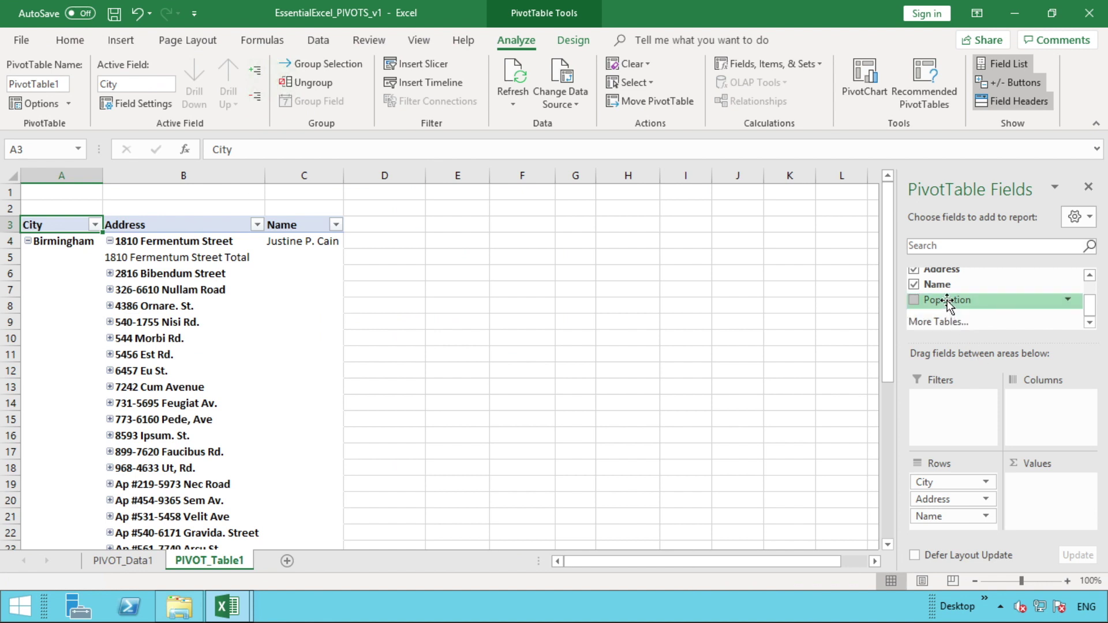
left_click_drag(947, 303, 1044, 490)
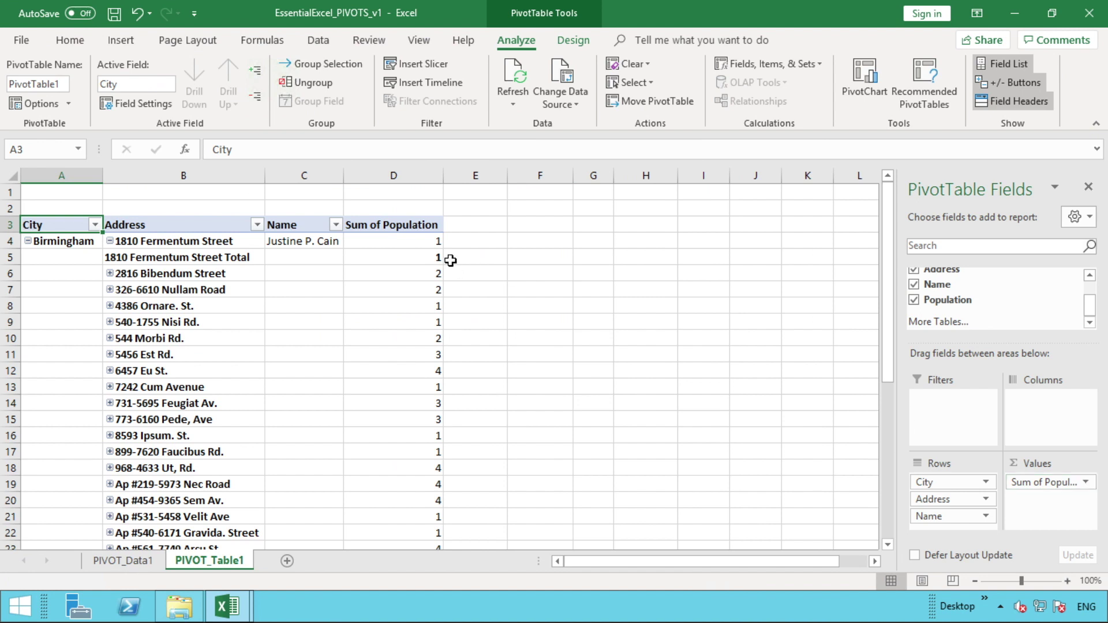
Step: Turn off the Address subtotals and collapse 1810 Fermentum Street to hide its name
left_click(147, 258)
right_click(148, 258)
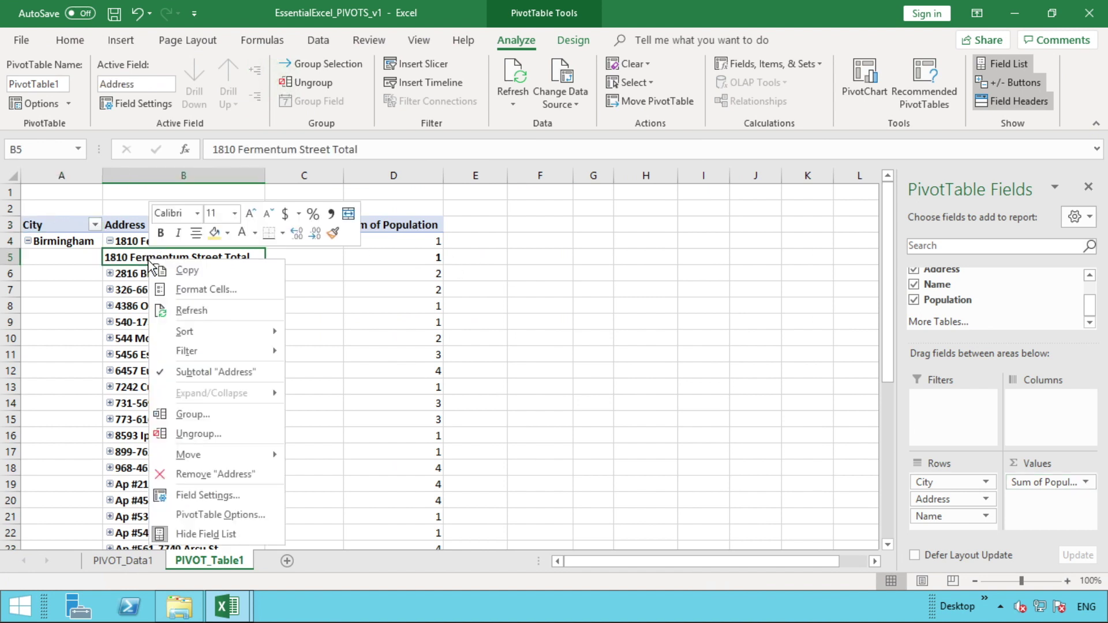
left_click(198, 373)
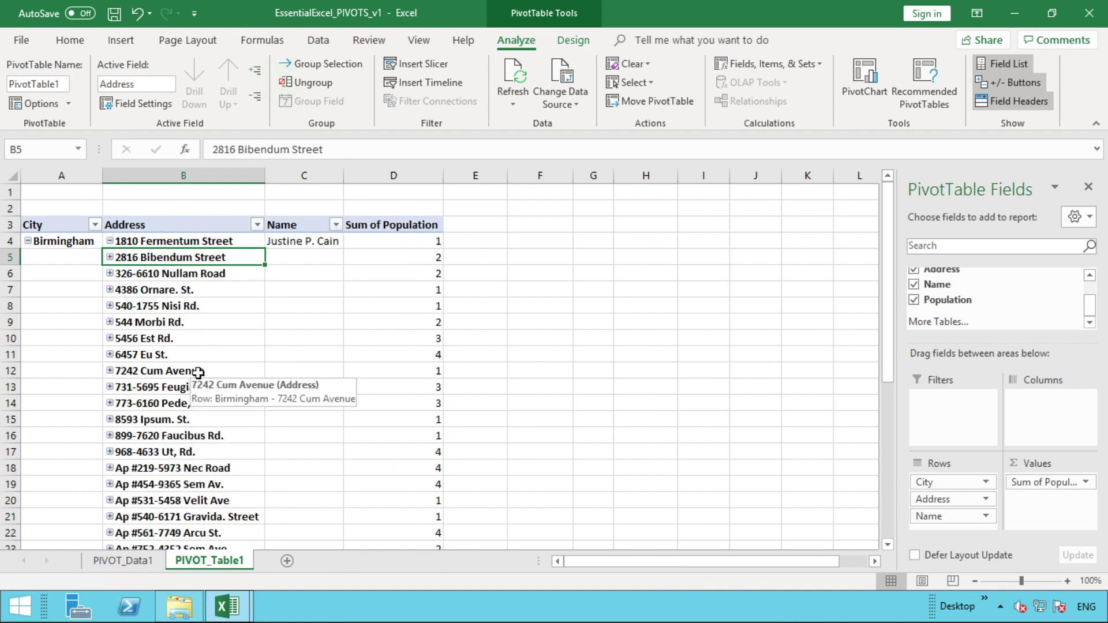
left_click(110, 241)
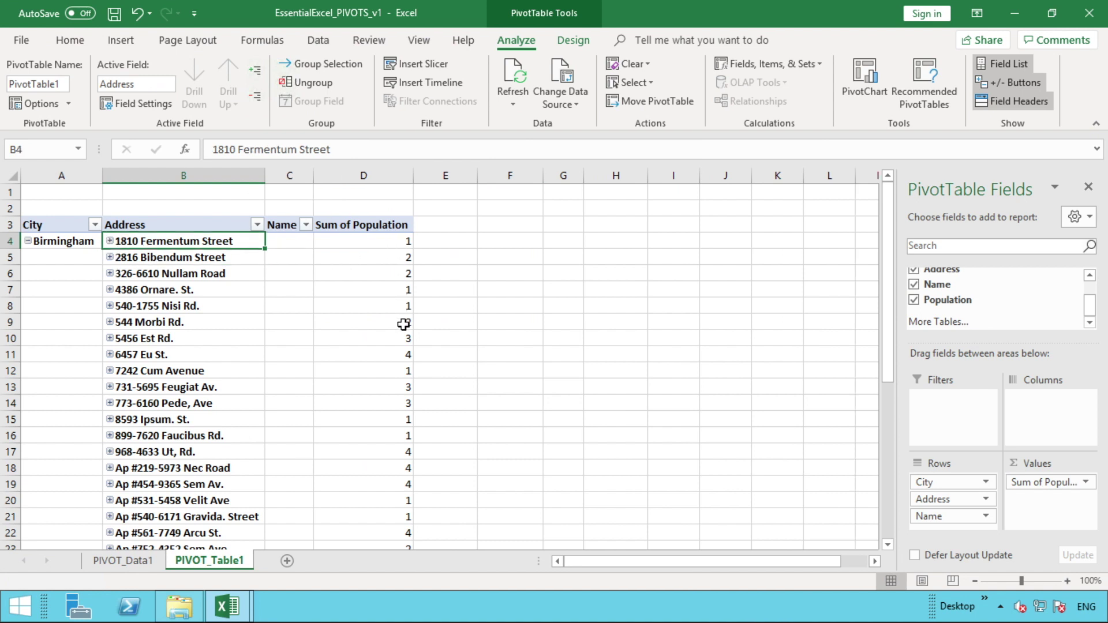
left_click(3, 355)
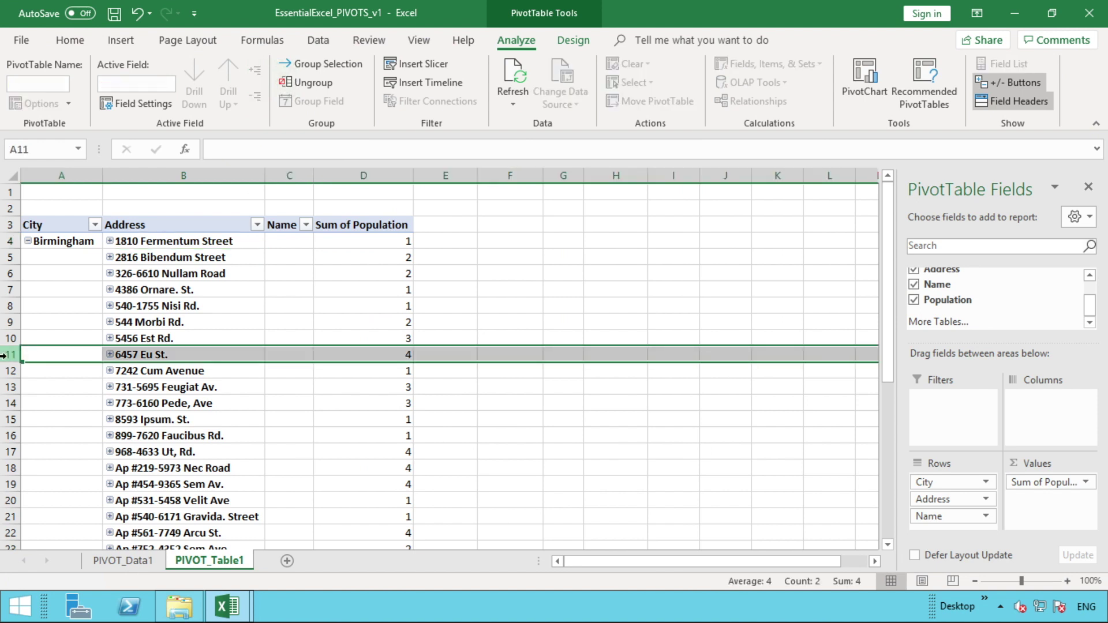
left_click(394, 228)
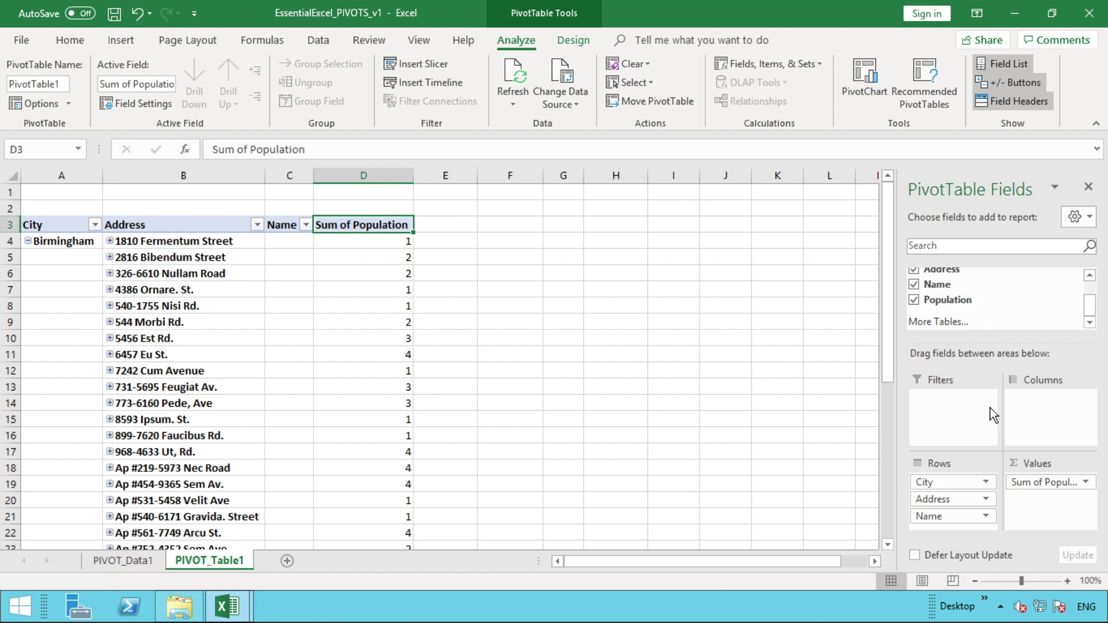
left_click(1085, 482)
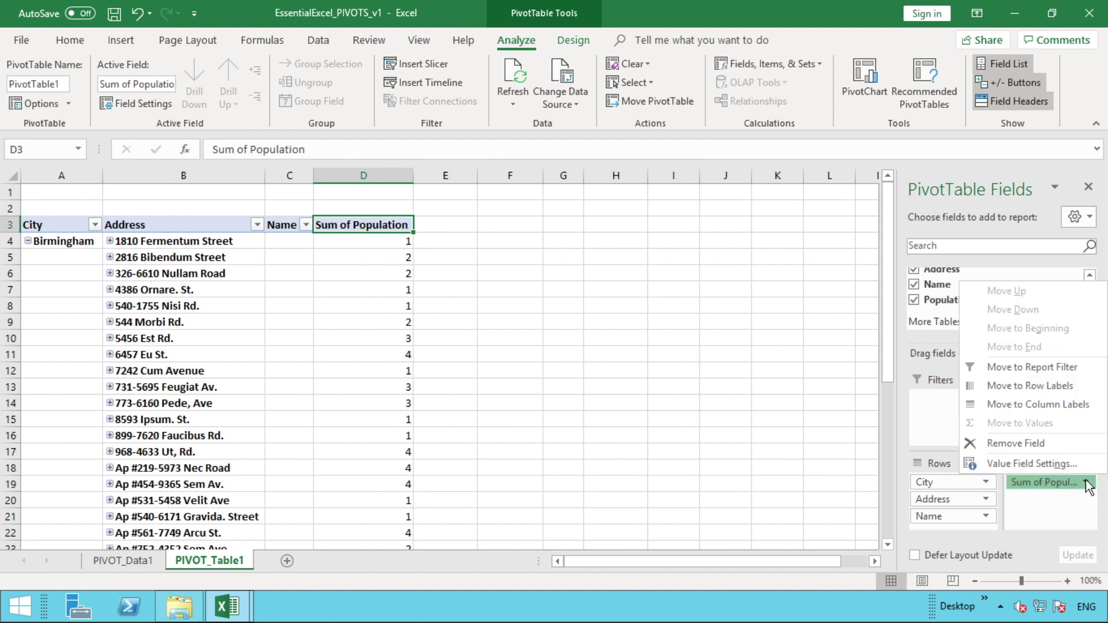
left_click(1074, 462)
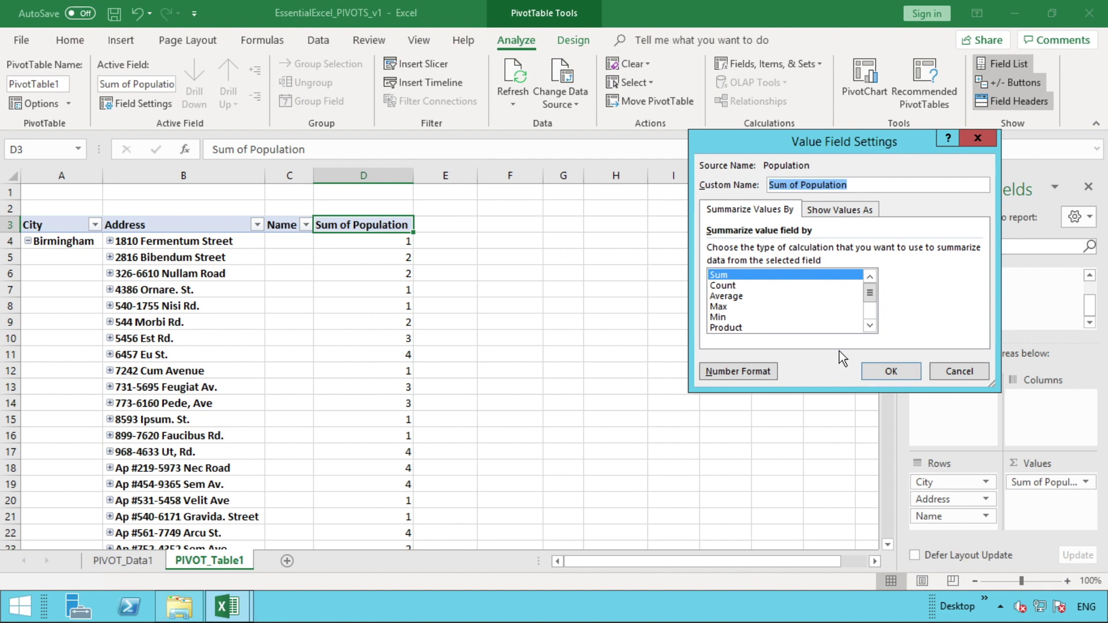
left_click(958, 371)
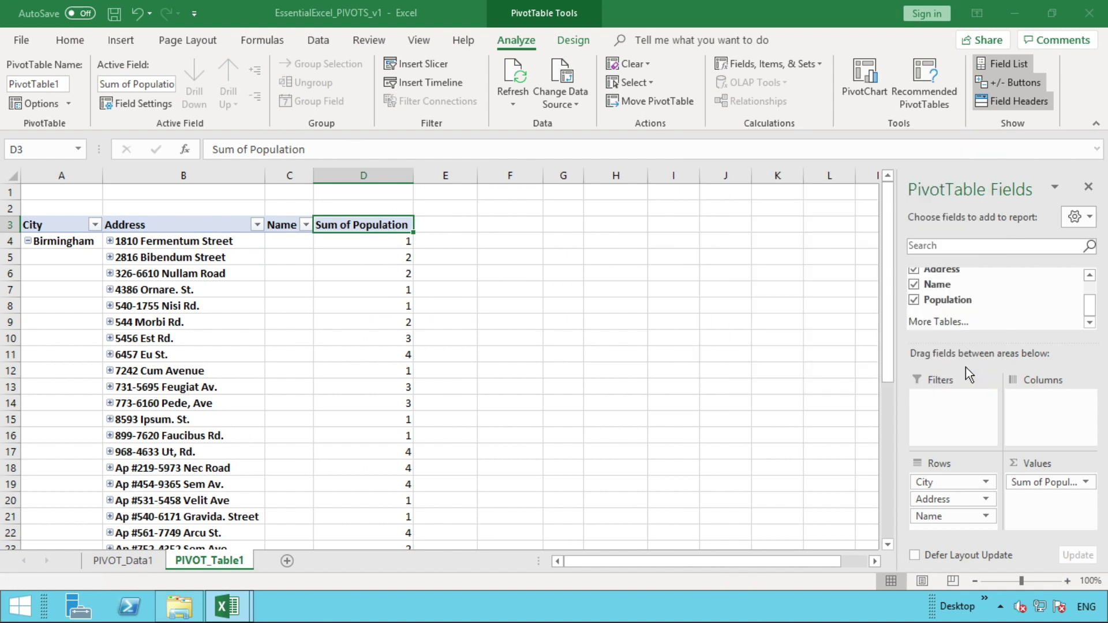
Step: Collapse Birmingham to its city total of 67 and add Population to the values again
left_click(27, 241)
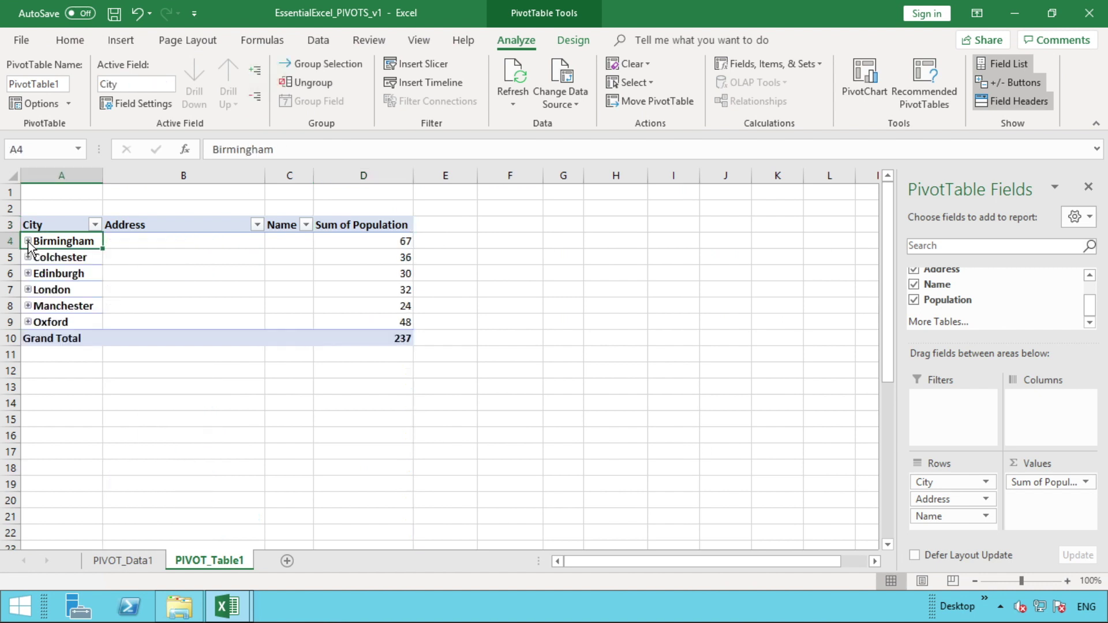
left_click(372, 241)
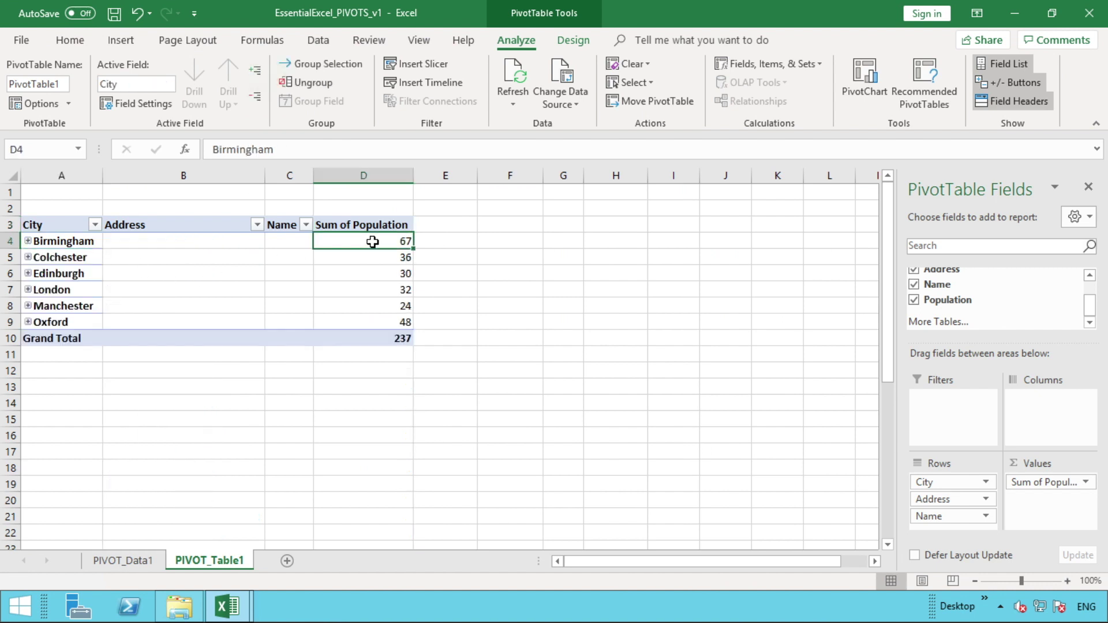
mouse_move(372, 241)
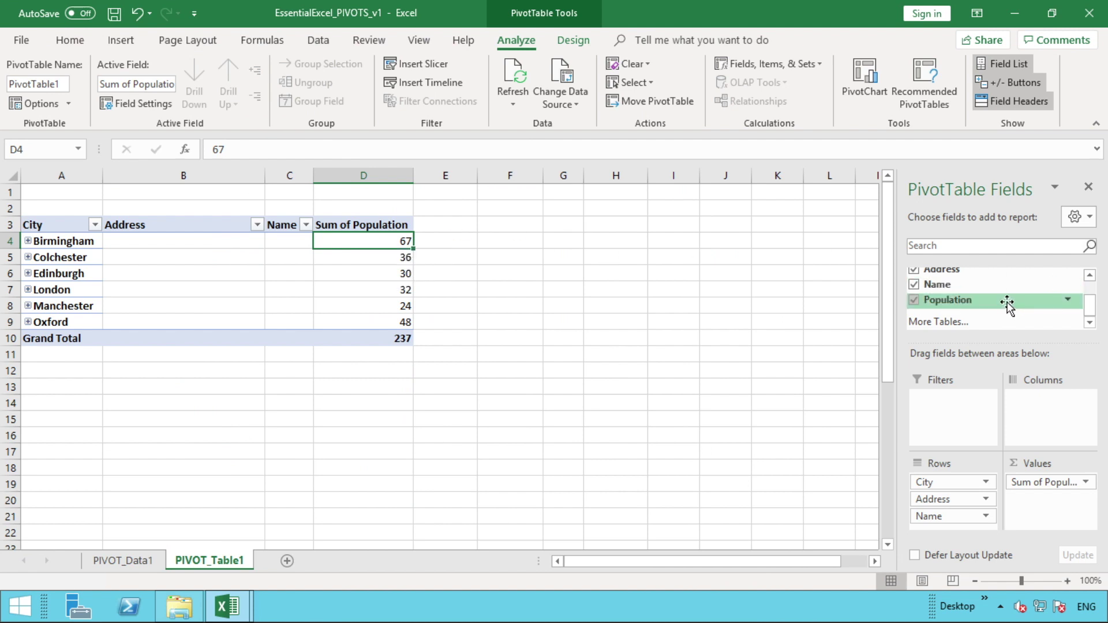
left_click_drag(981, 302, 1050, 479)
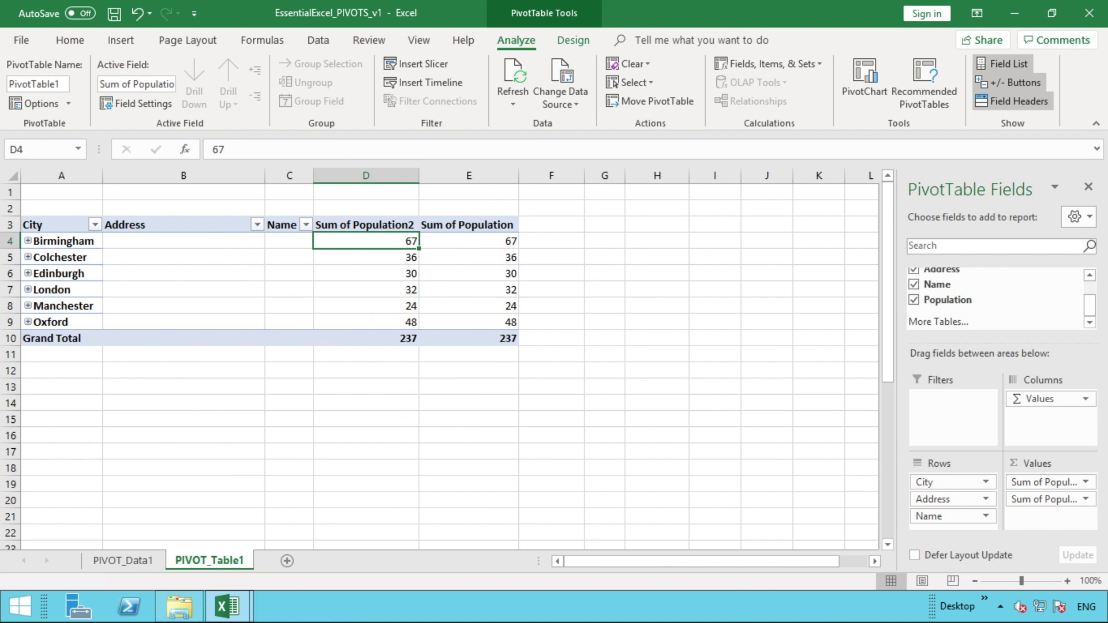
Step: Summarize the duplicate Population value as Count, giving 29 for Birmingham and 100 overall
left_click(1085, 482)
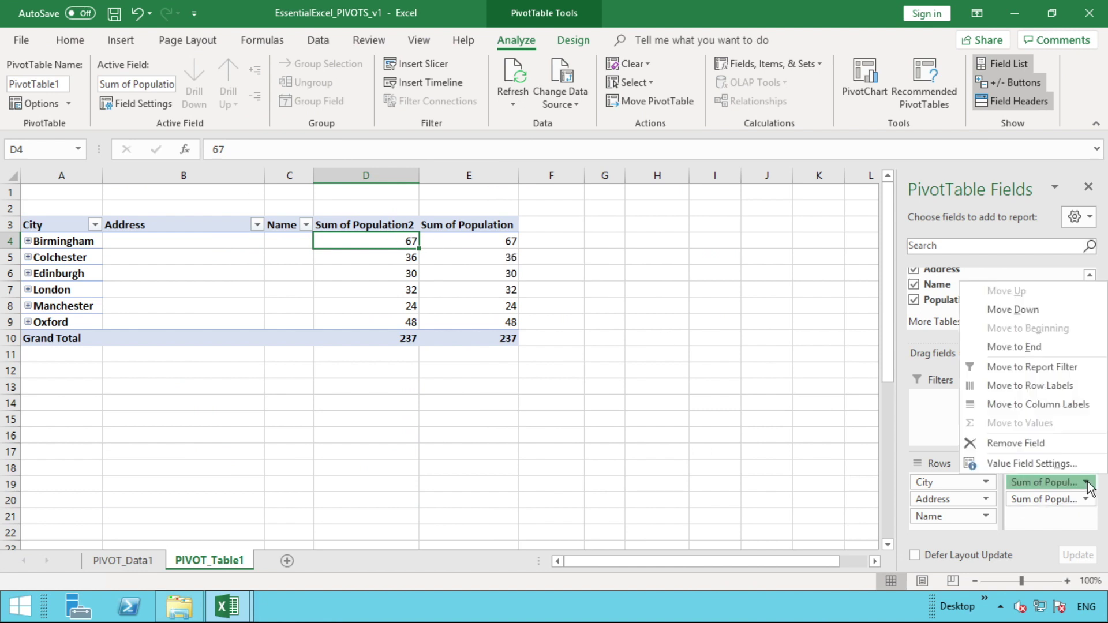
left_click(1033, 463)
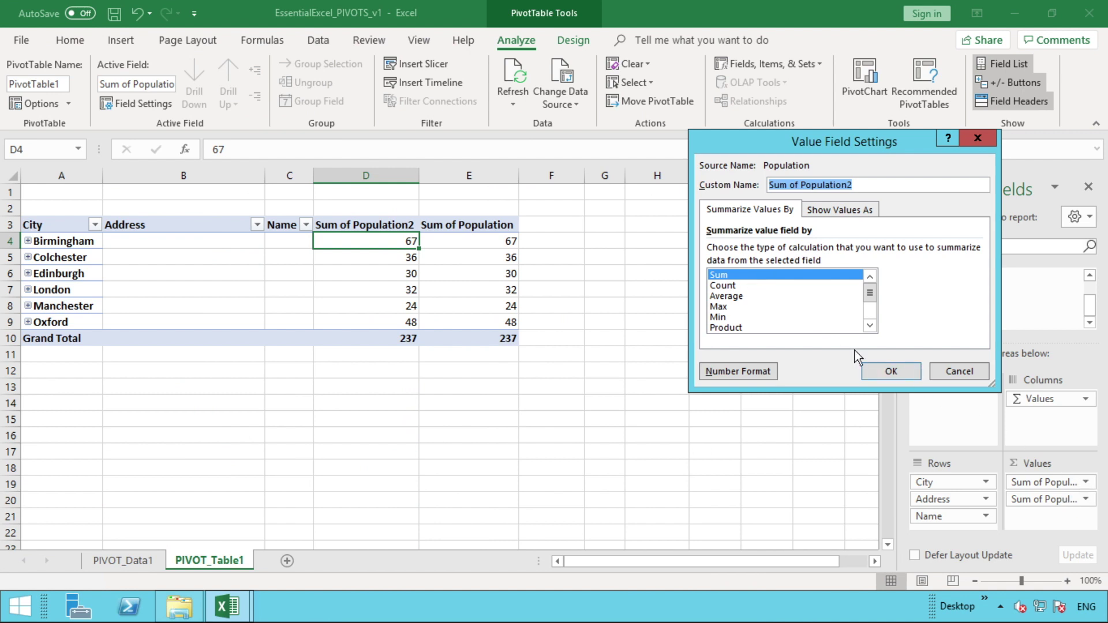
left_click(767, 286)
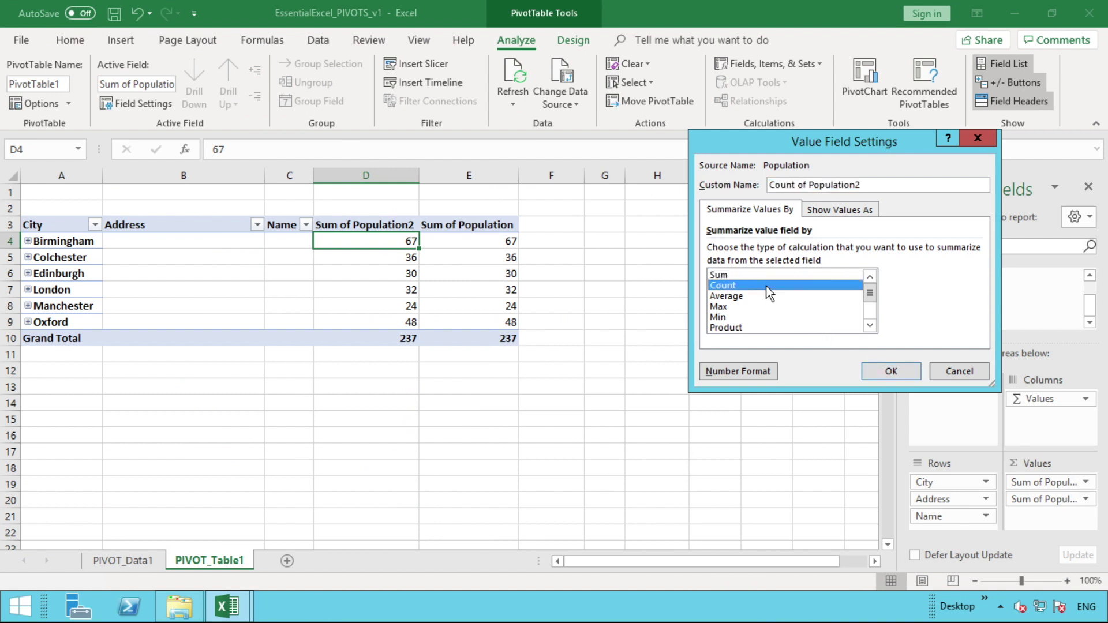
left_click(891, 371)
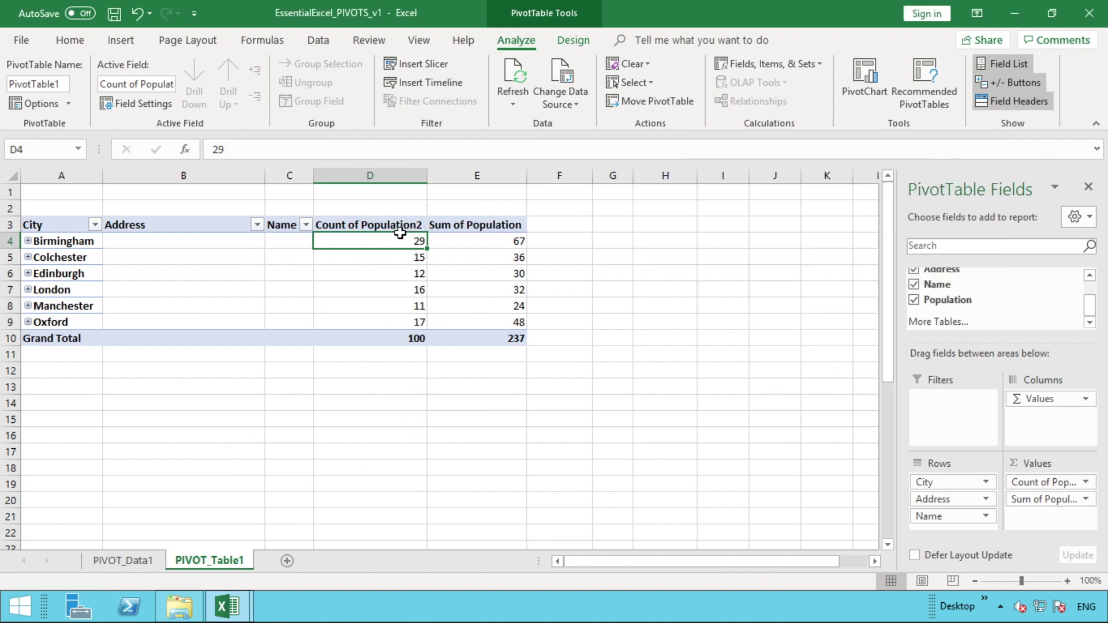
mouse_move(388, 240)
left_click(28, 240)
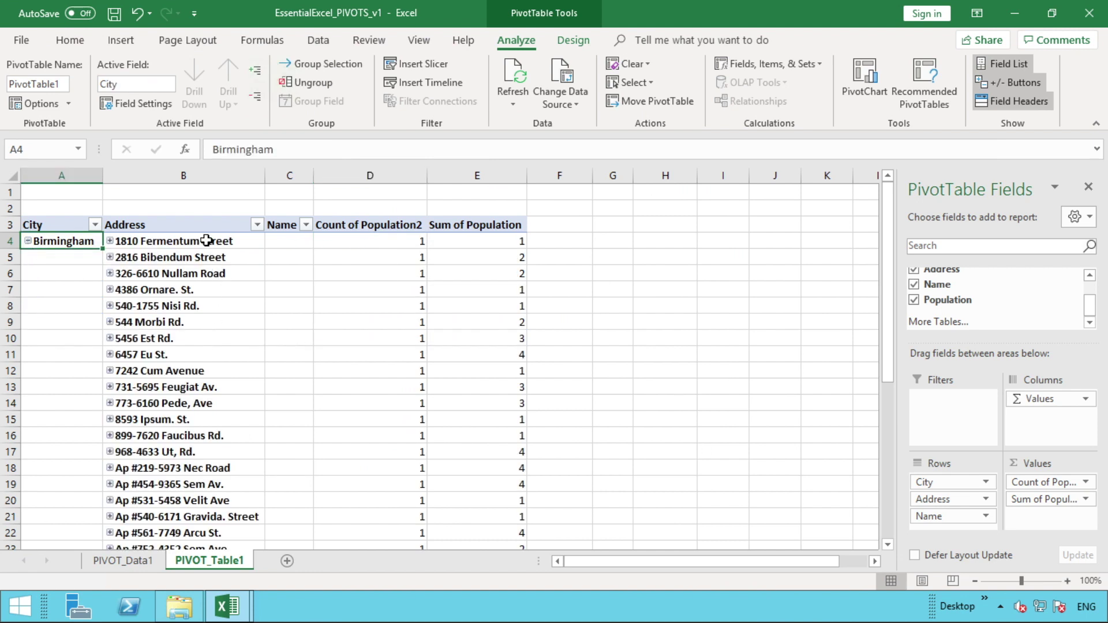
left_click_drag(190, 240, 207, 488)
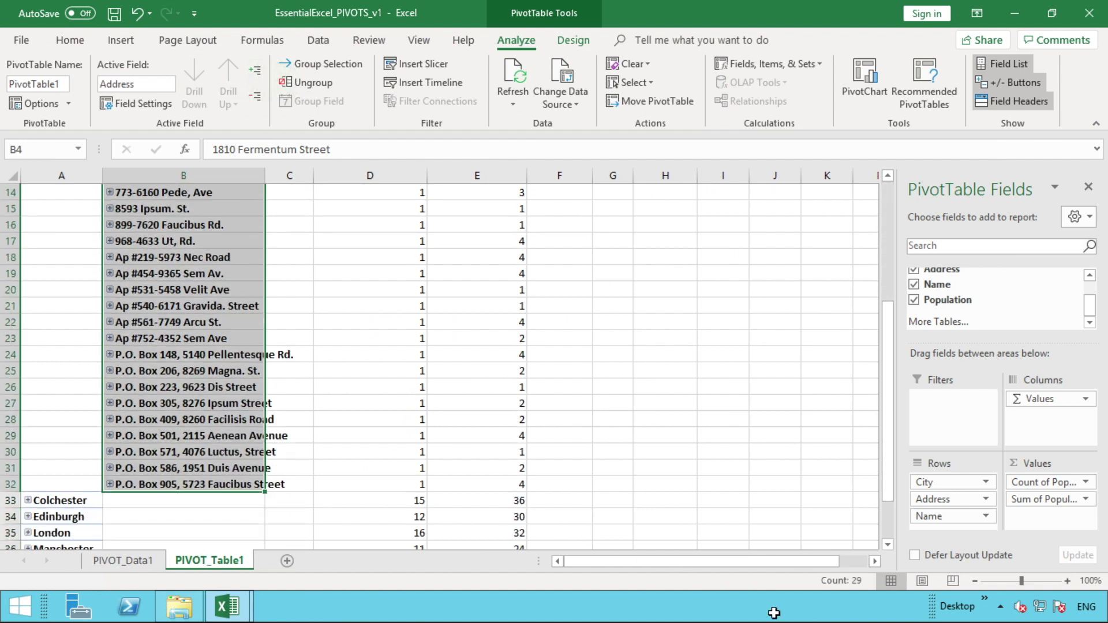
mouse_move(870, 600)
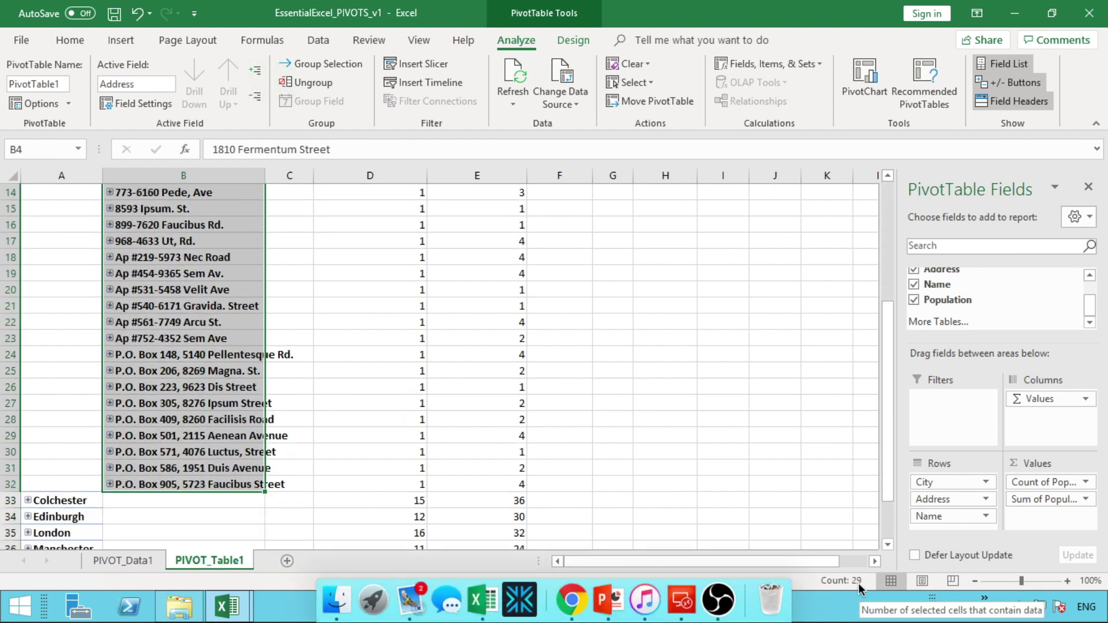
left_click(826, 533)
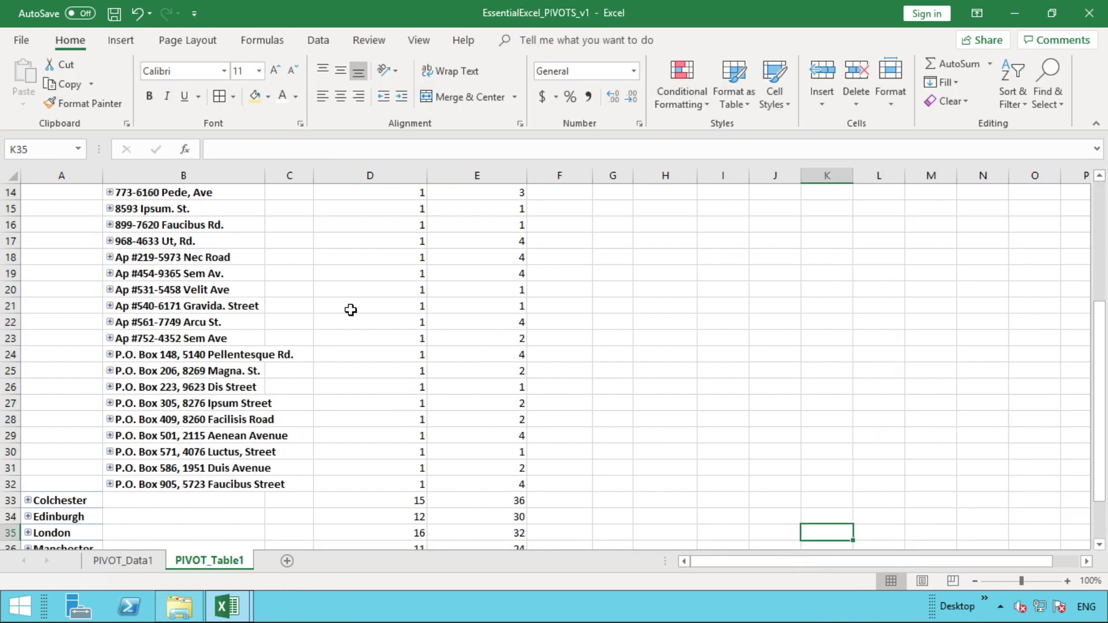
scroll(266, 298, "up", 5)
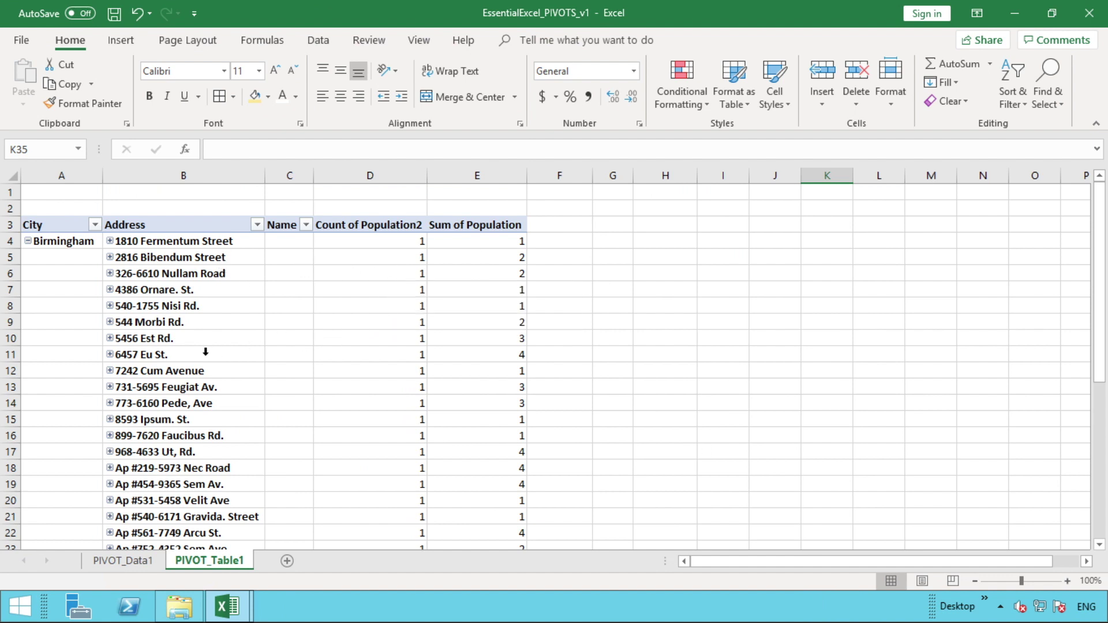
left_click(28, 241)
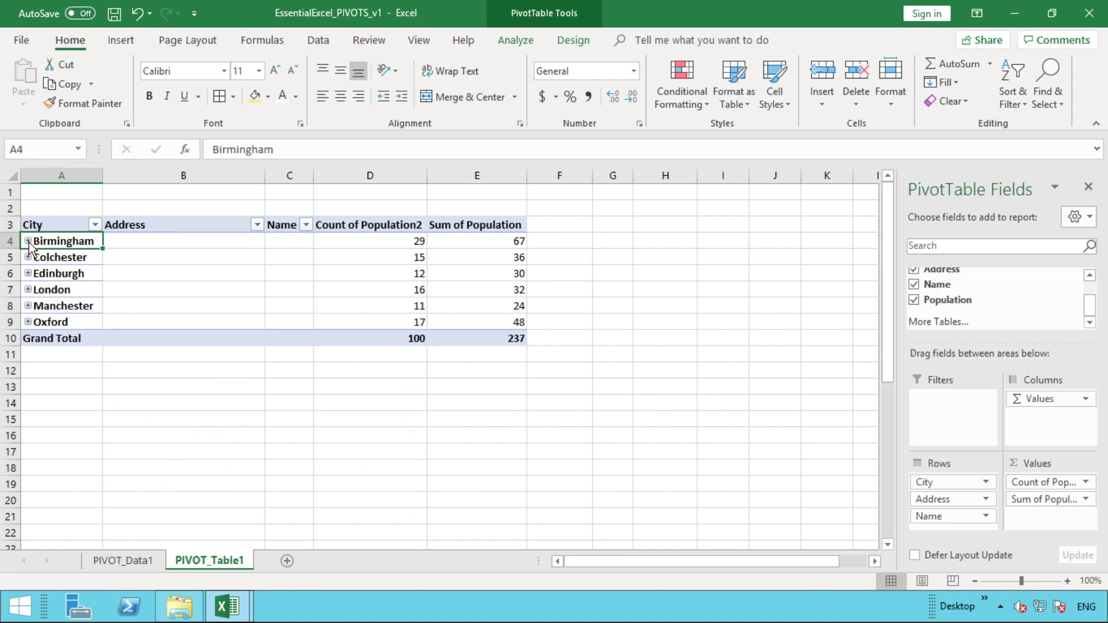
left_click(357, 240)
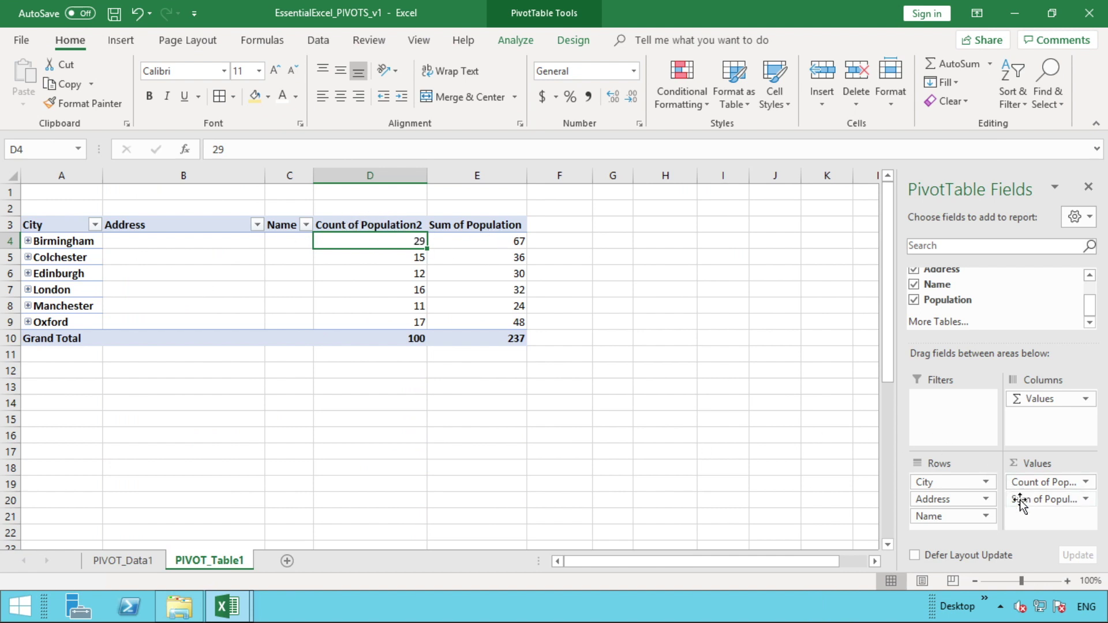
left_click(501, 240)
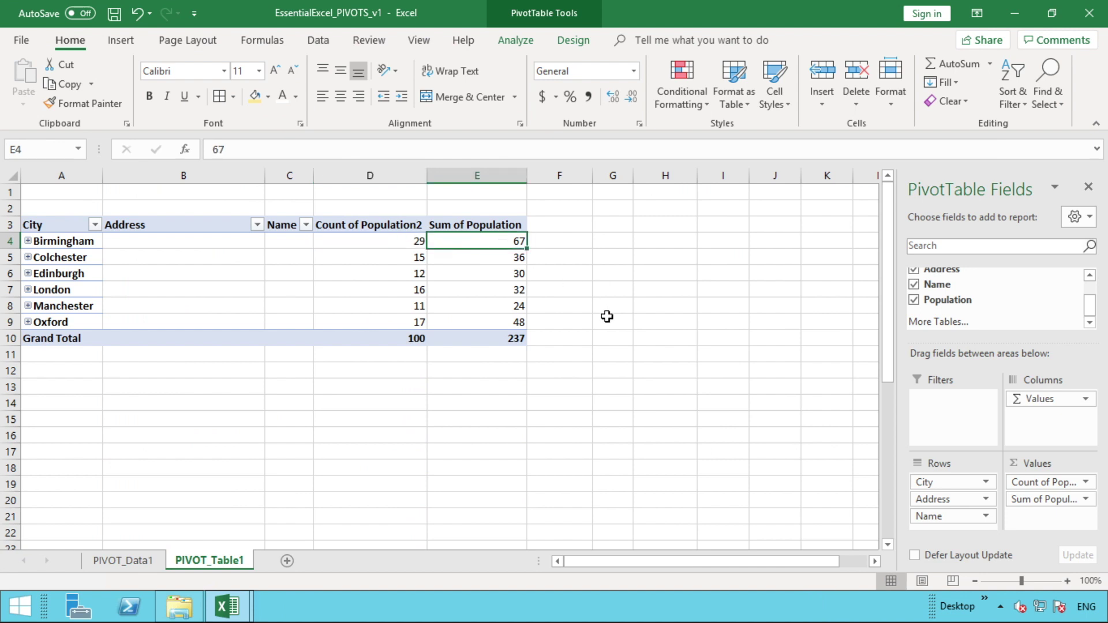
left_click(421, 245)
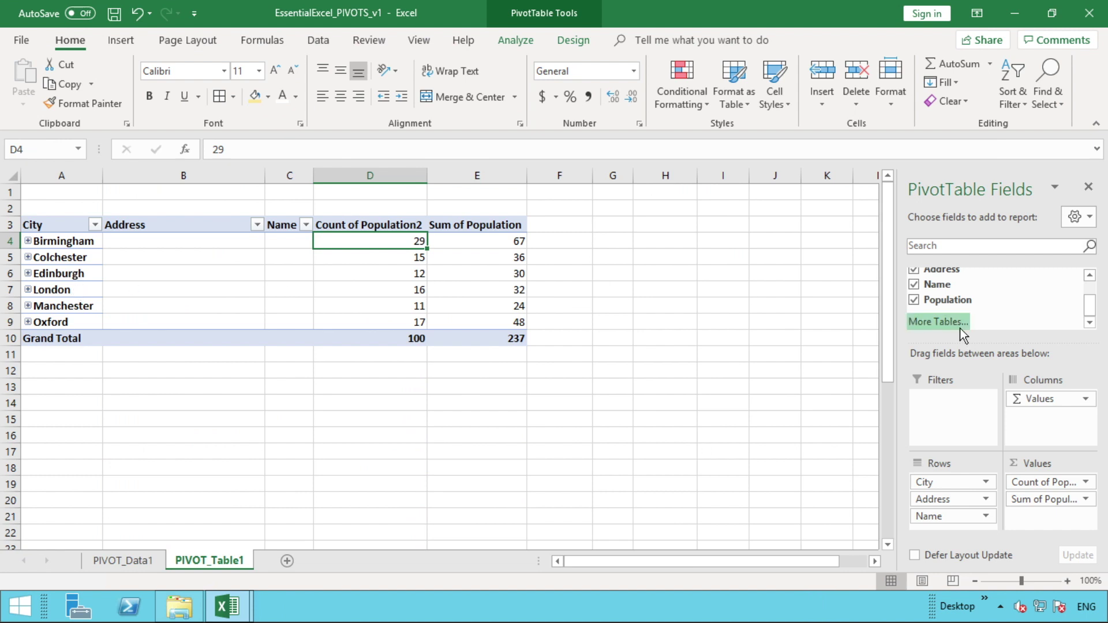
Step: Add Country to the rows above City and turn off the Country subtotal
left_click_drag(1088, 307, 1089, 291)
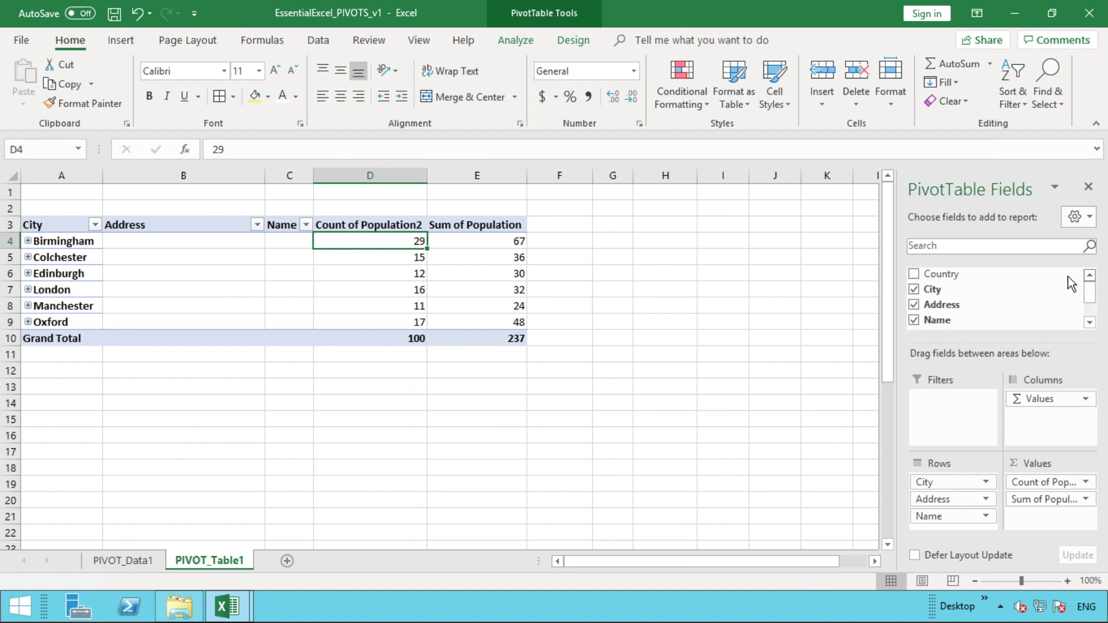
left_click_drag(1021, 277, 963, 485)
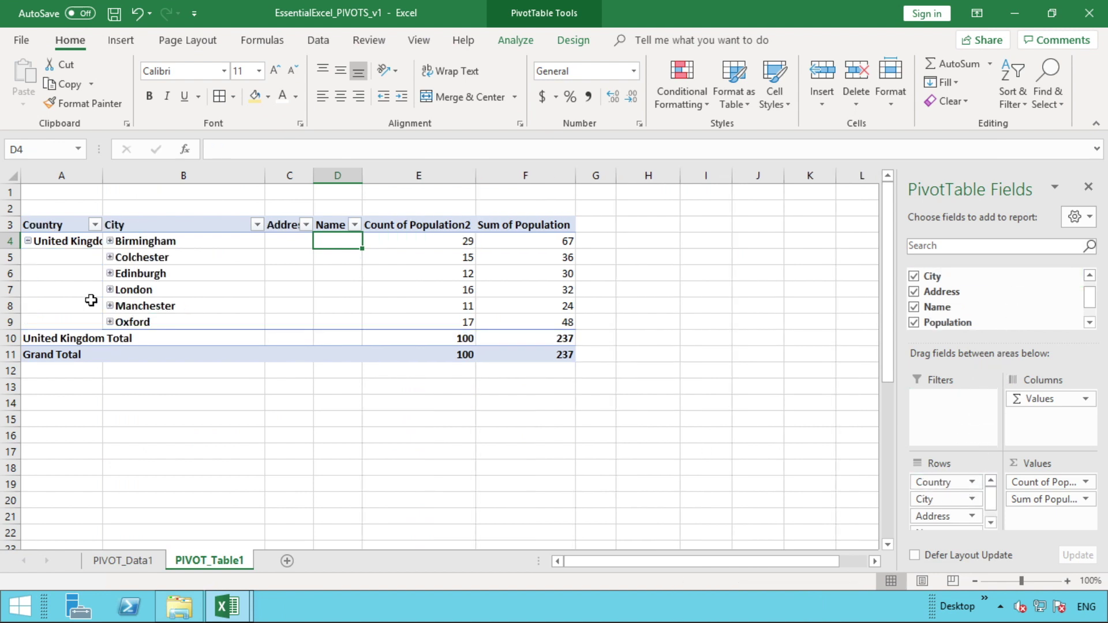
left_click(64, 339)
right_click(64, 339)
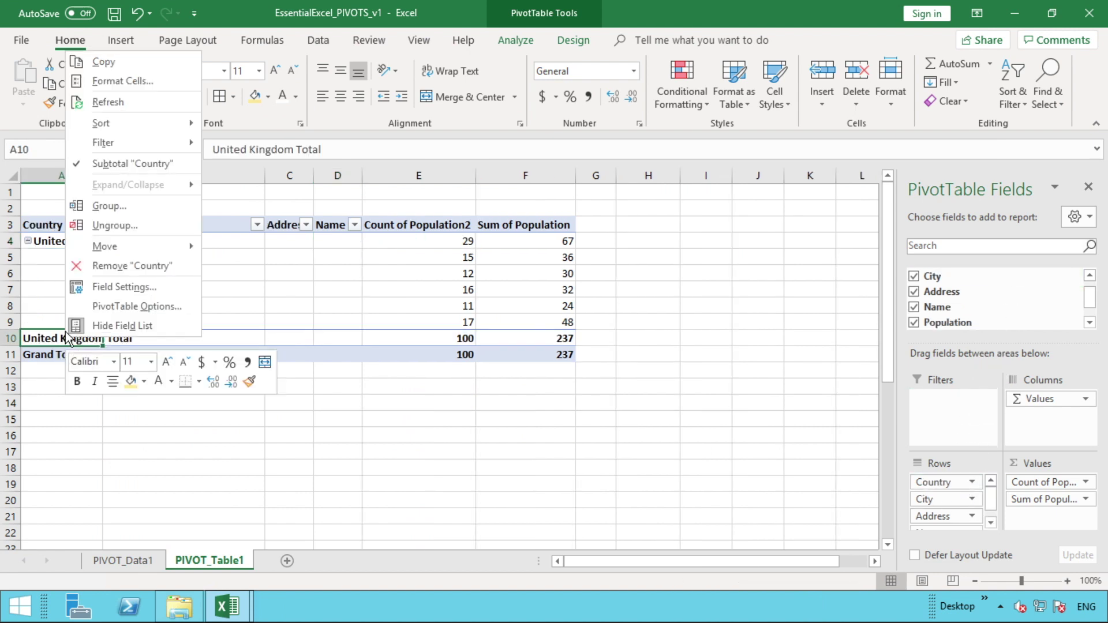
left_click(105, 164)
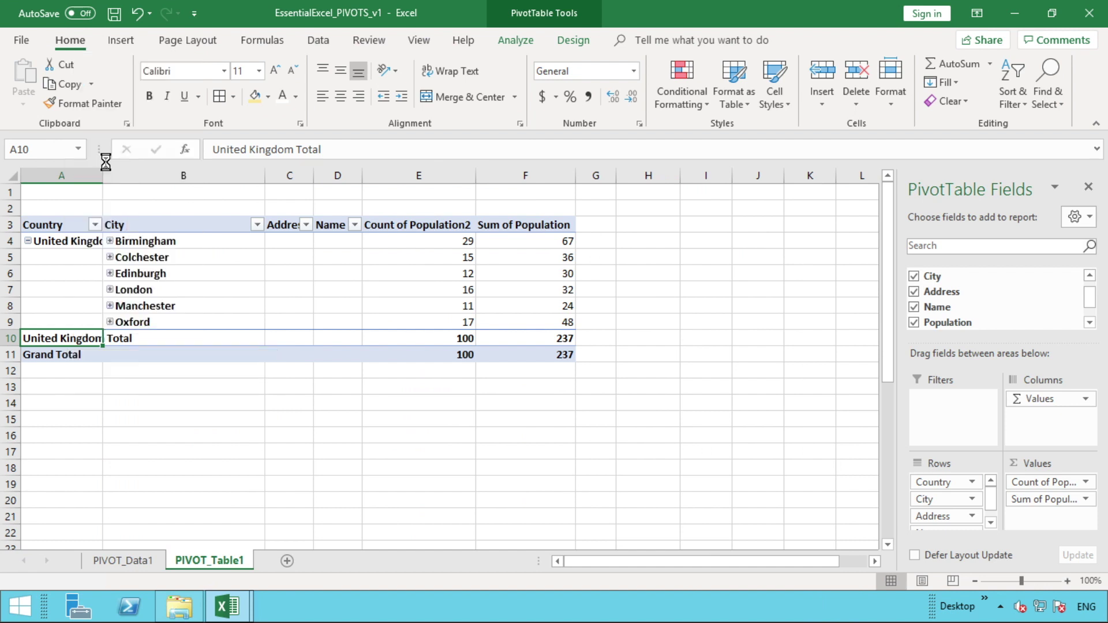
Step: Autofit column A to the United Kingdom label and expand it to show its six cities
left_click(28, 241)
double_click(102, 175)
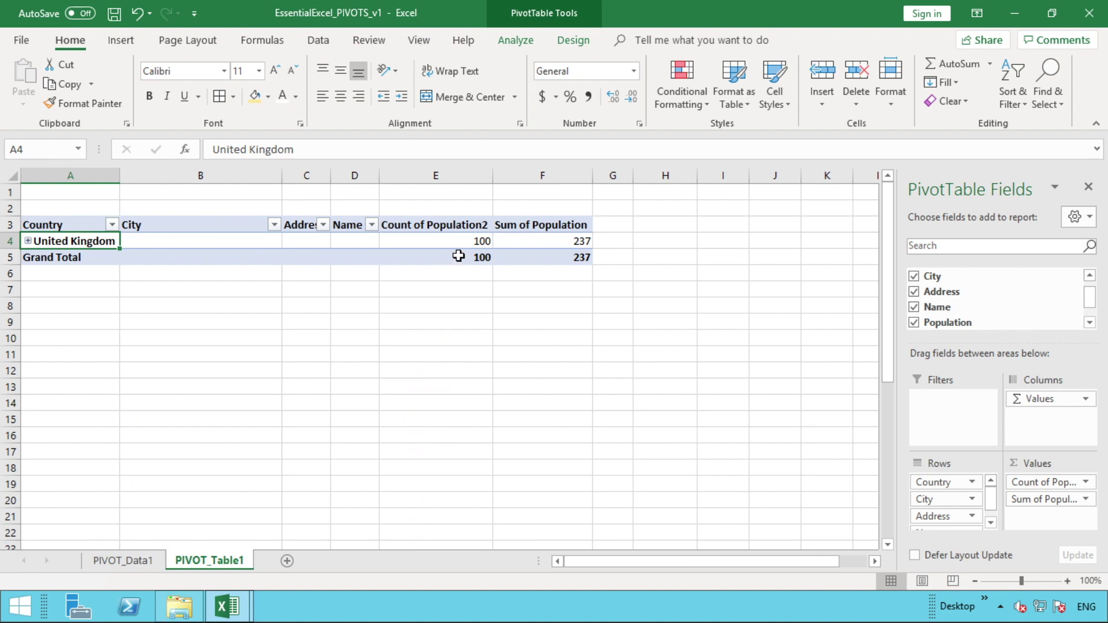
left_click(462, 242)
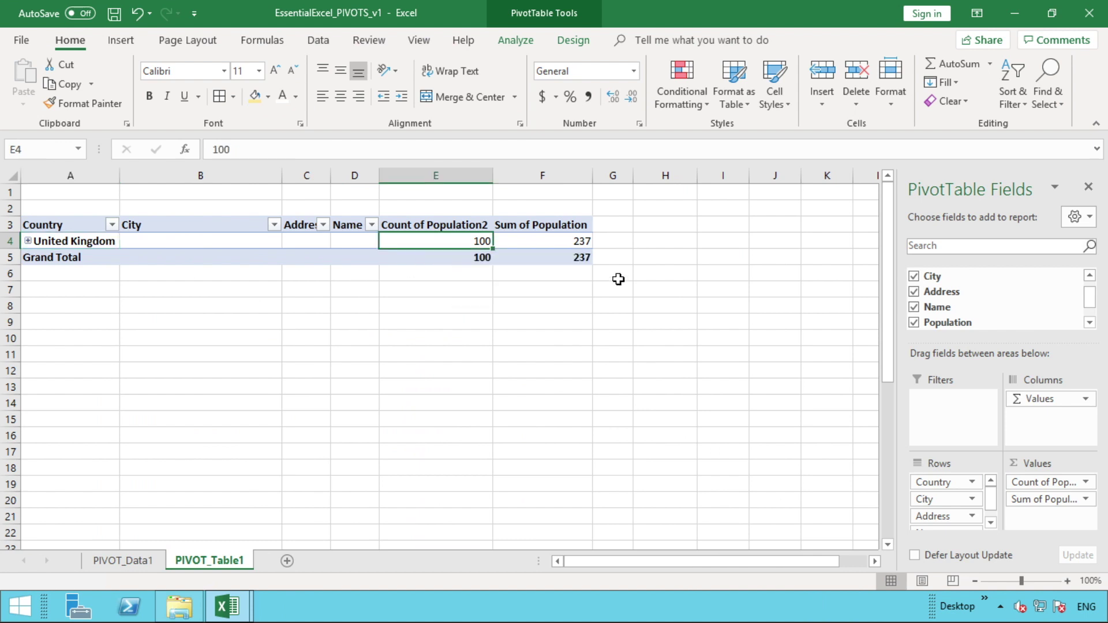
left_click(613, 286)
left_click(583, 242)
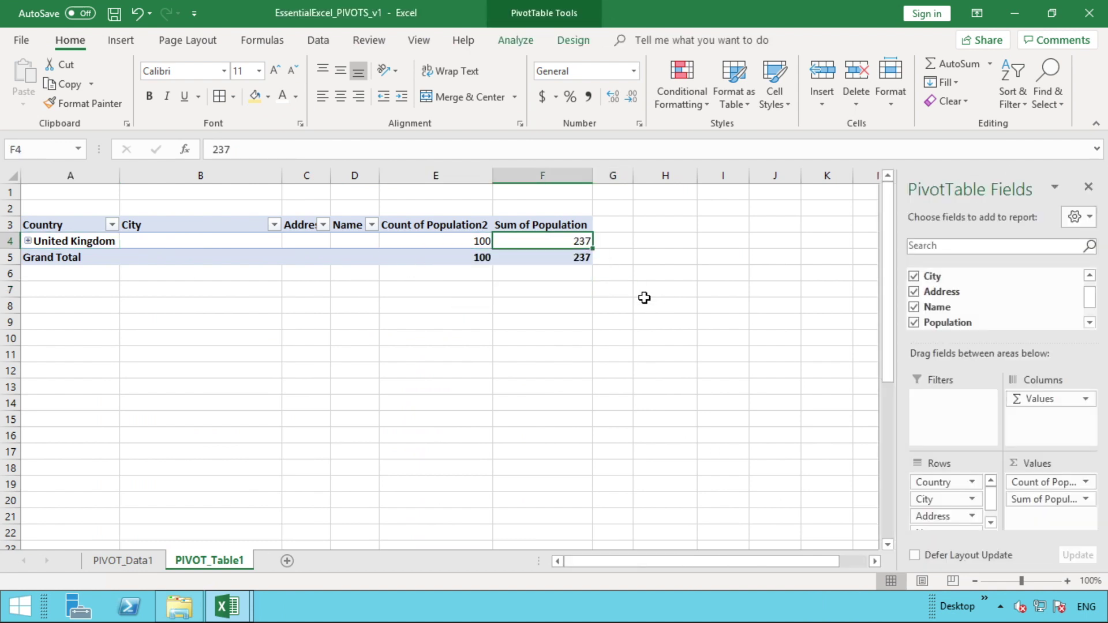
left_click(28, 241)
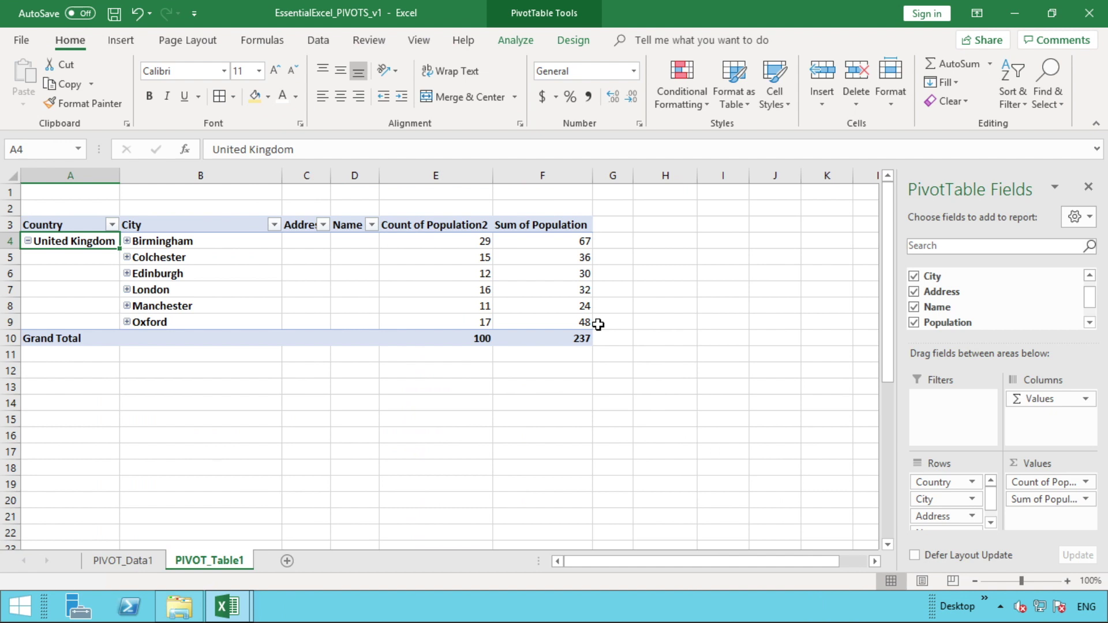
Step: Add Population to the values again and summarize it as Average
left_click(564, 236)
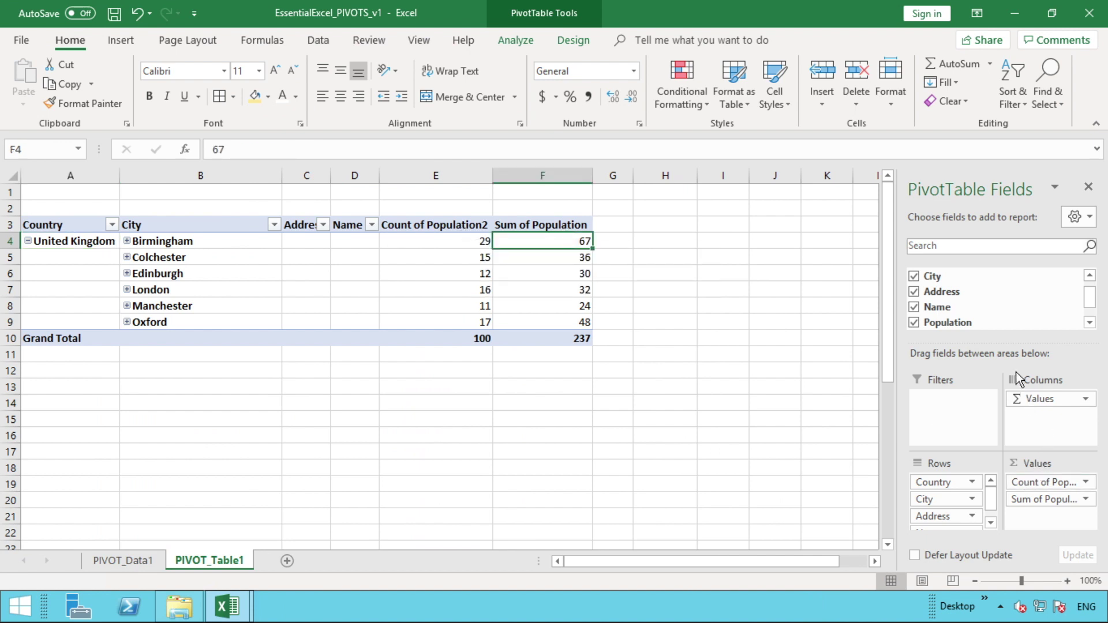
left_click_drag(996, 323, 1040, 518)
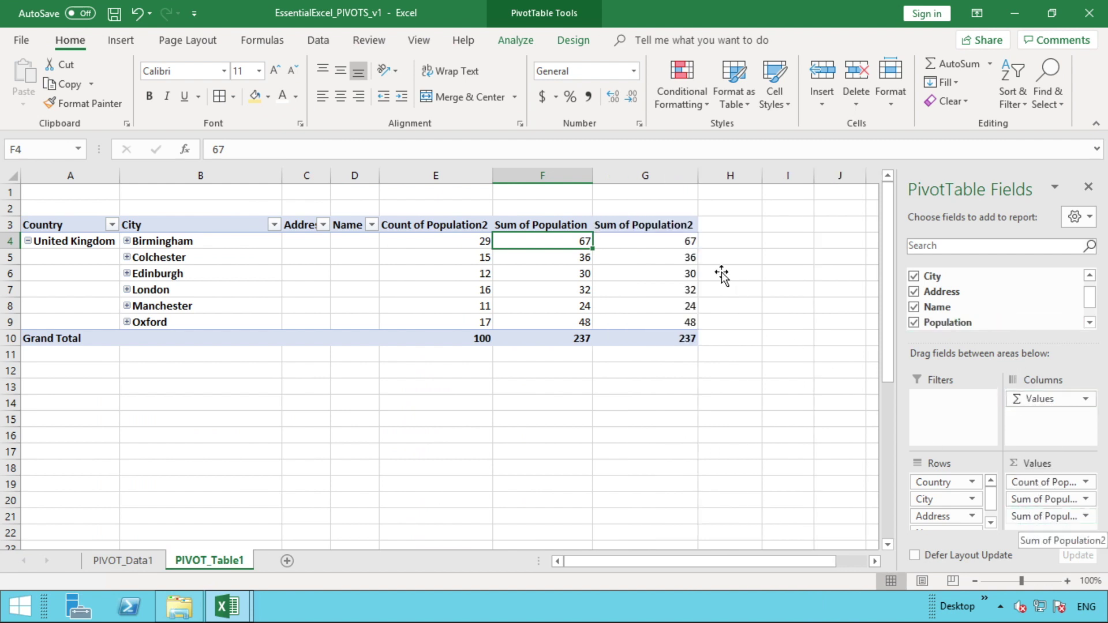
left_click(681, 243)
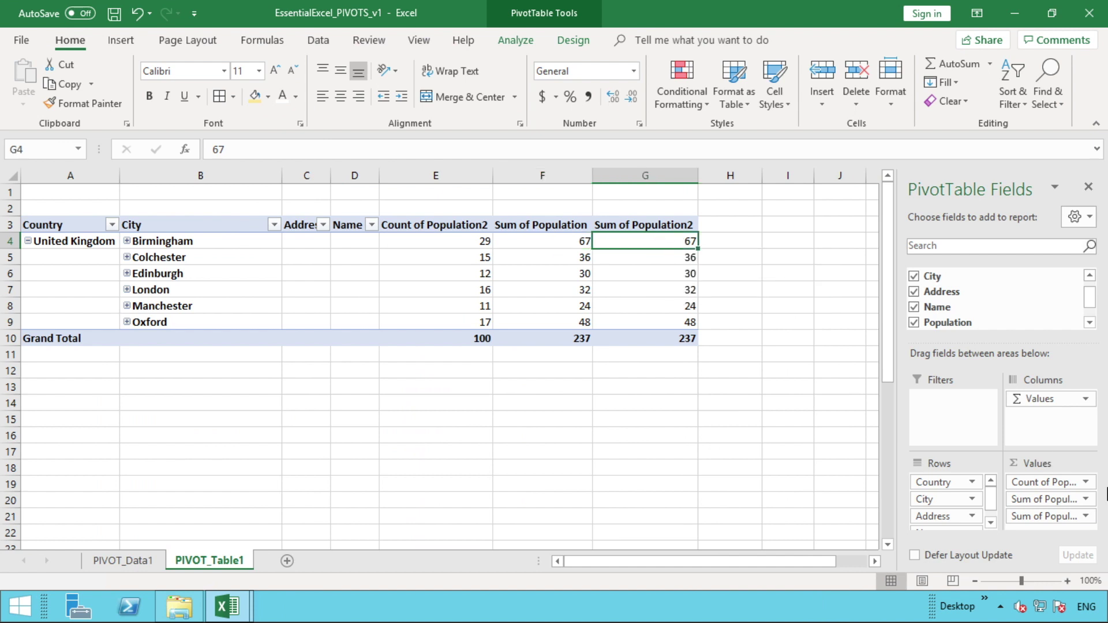
left_click(1084, 516)
left_click(1067, 495)
left_click(763, 297)
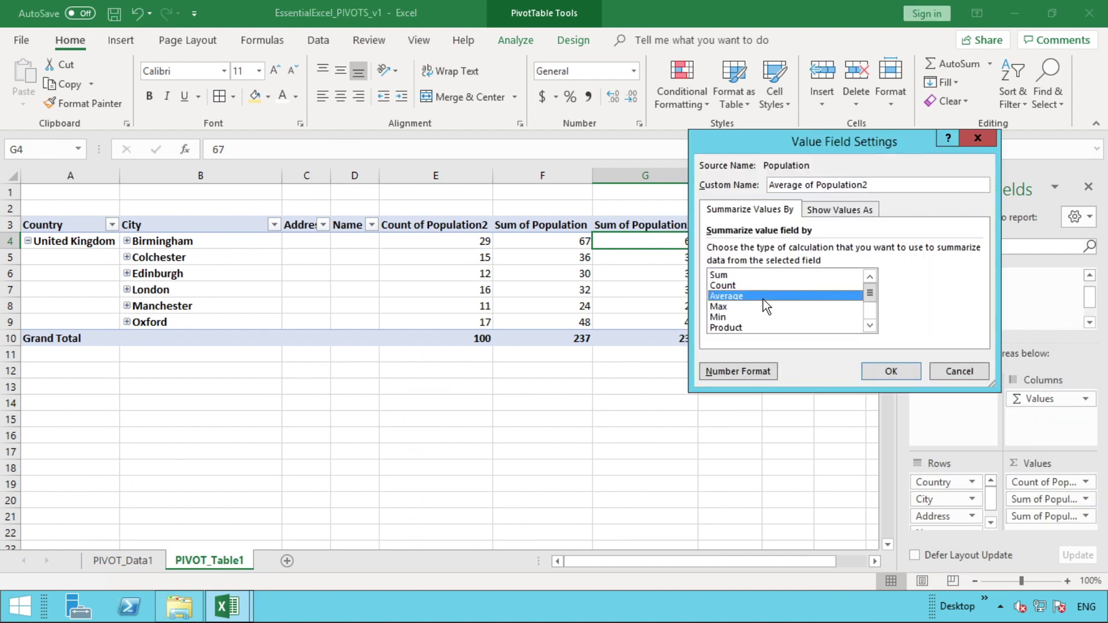
left_click(888, 371)
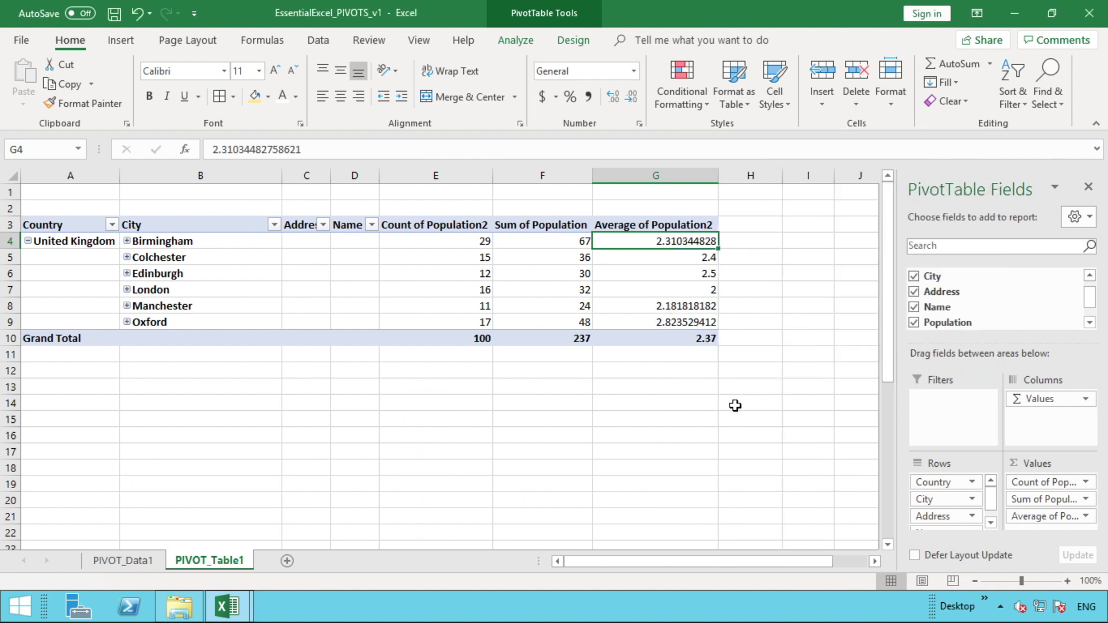
Step: Format the averages in G4:G10 with Comma Style at one decimal place
left_click_drag(685, 340, 673, 240)
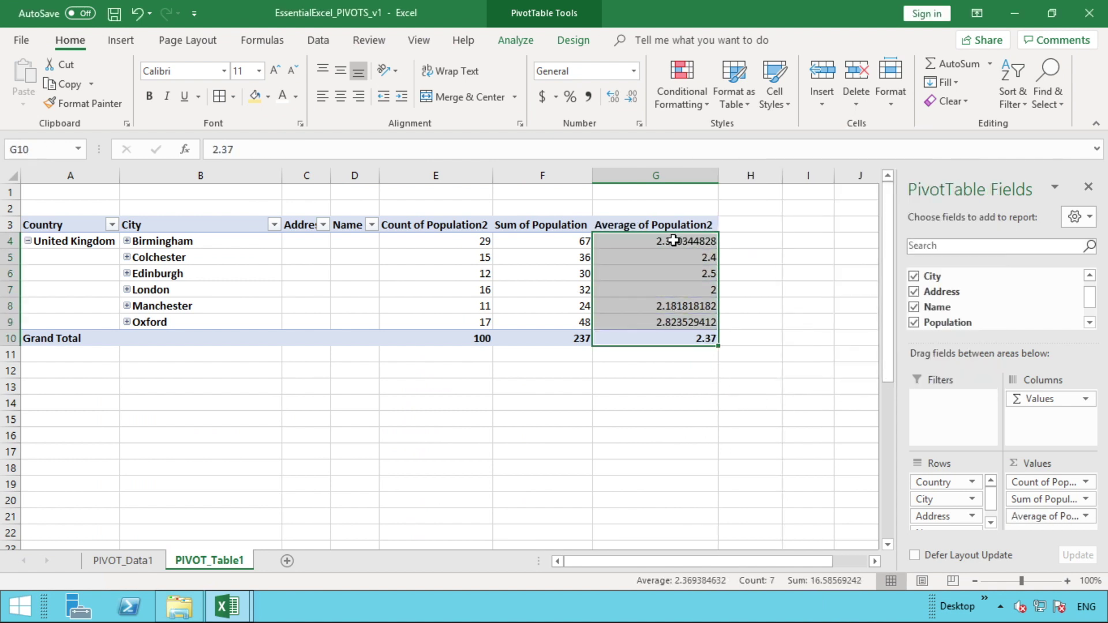
left_click(589, 96)
left_click(631, 97)
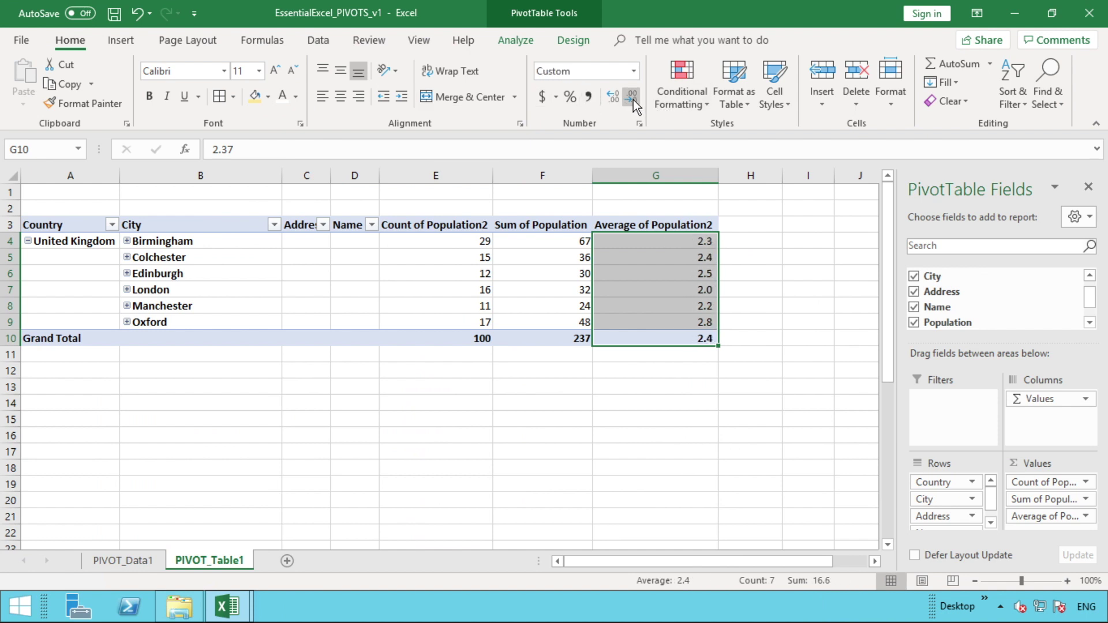
left_click(727, 373)
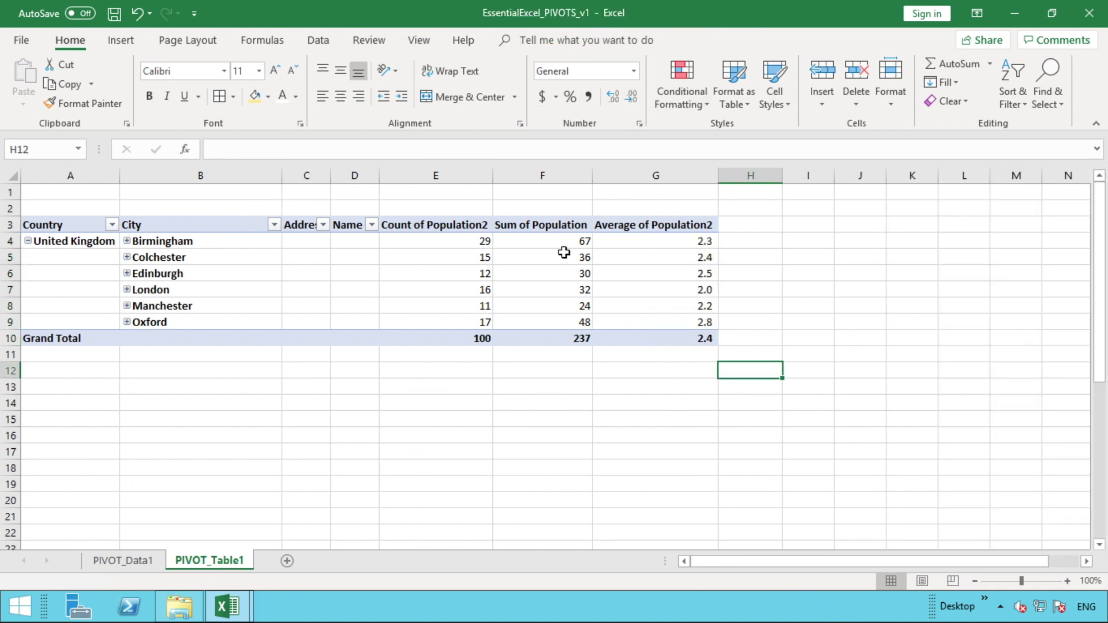
left_click(662, 243)
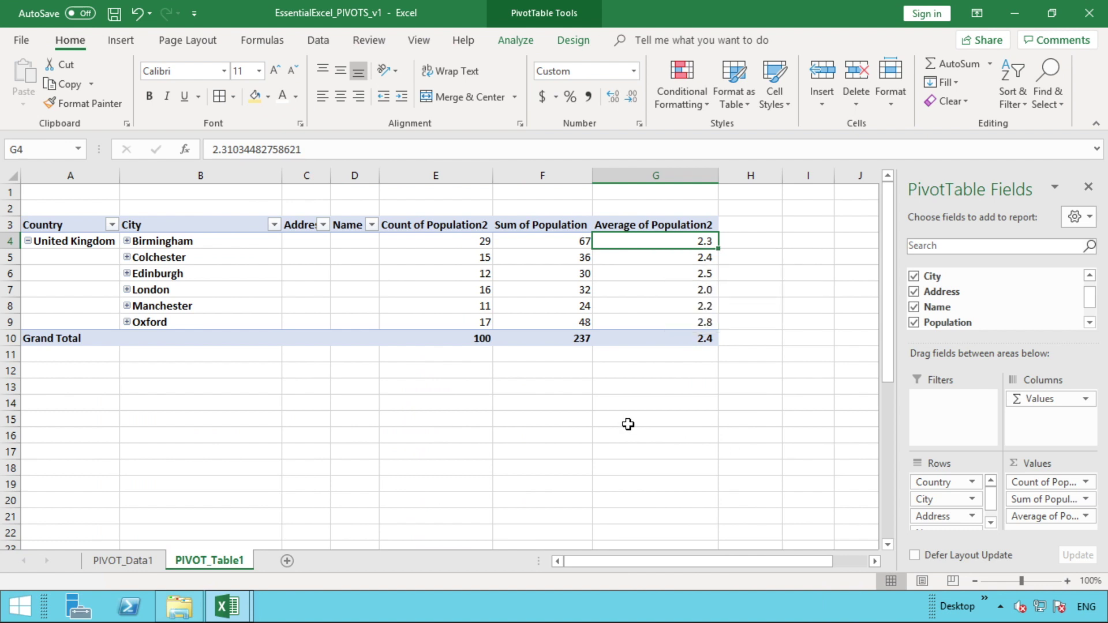
left_click(454, 242)
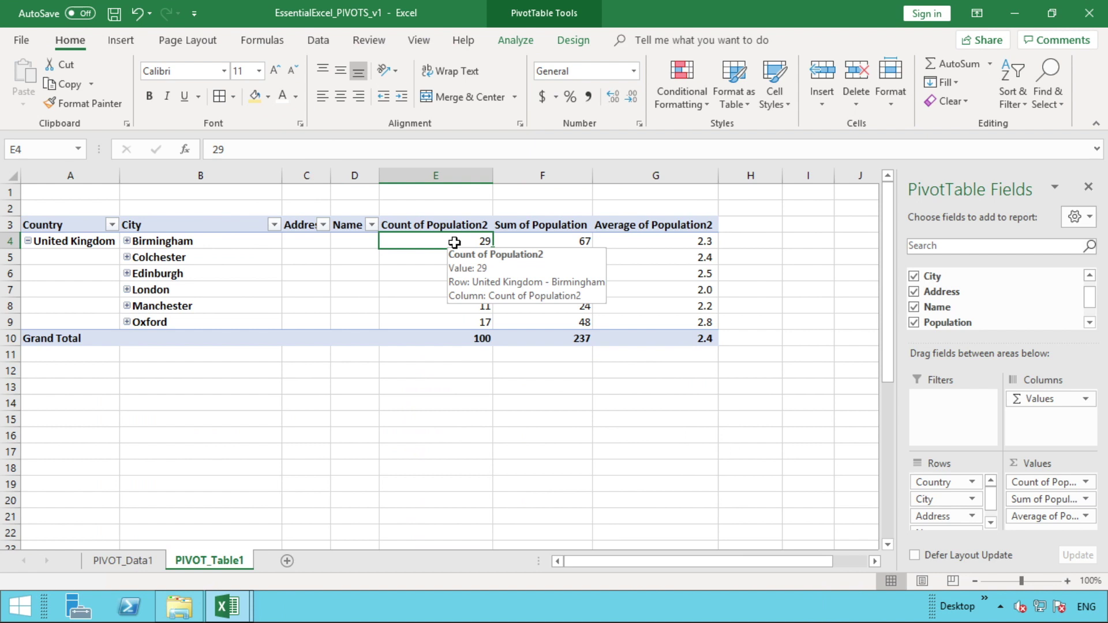
left_click(544, 242)
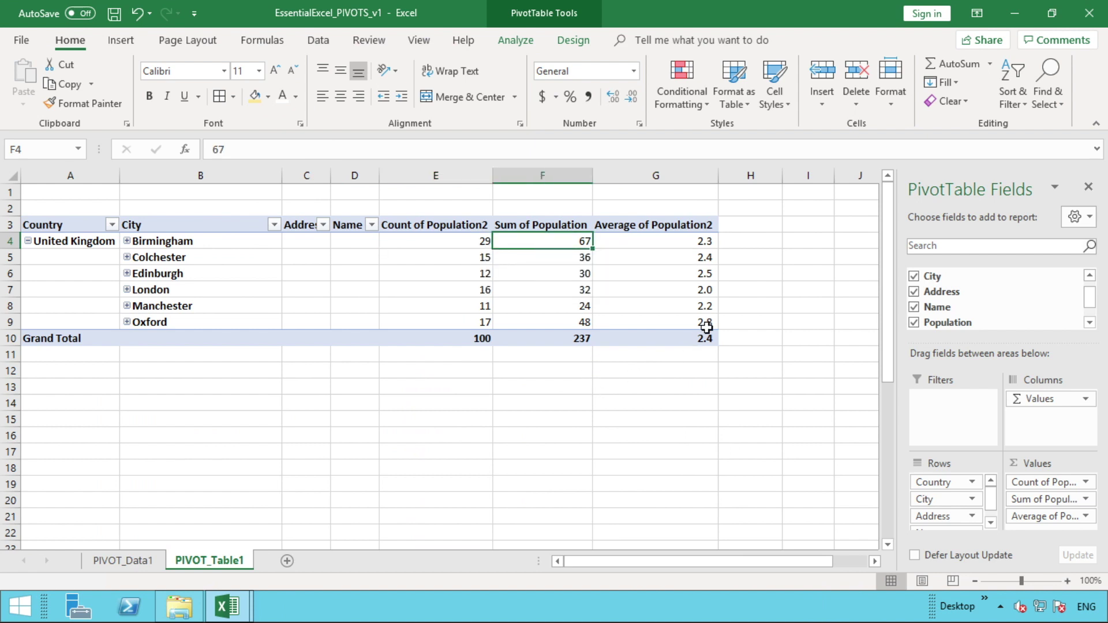
left_click(693, 243)
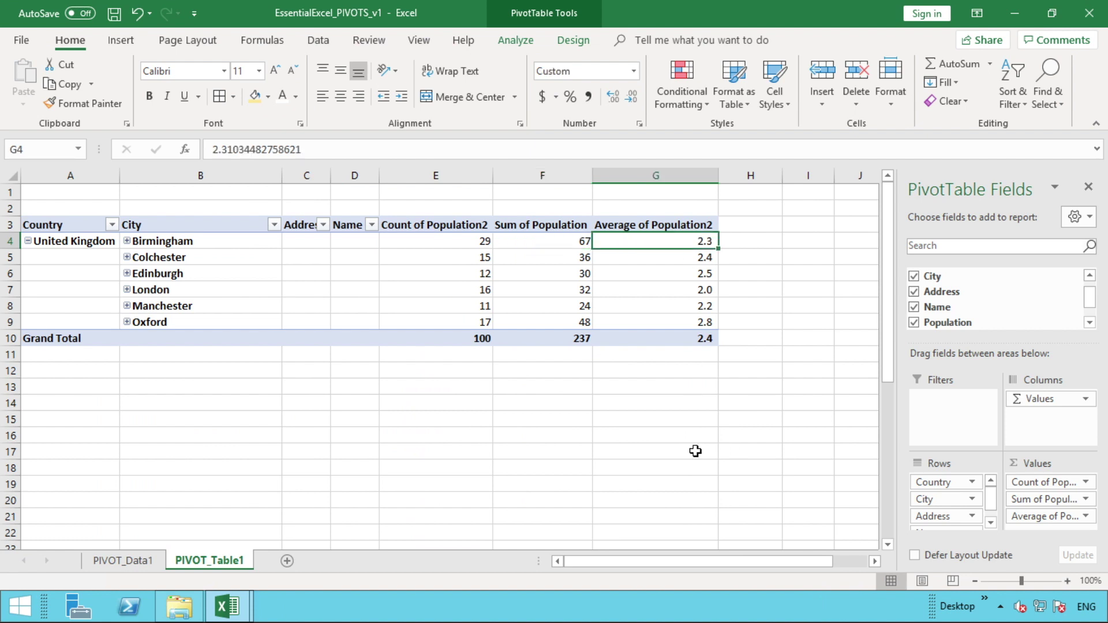